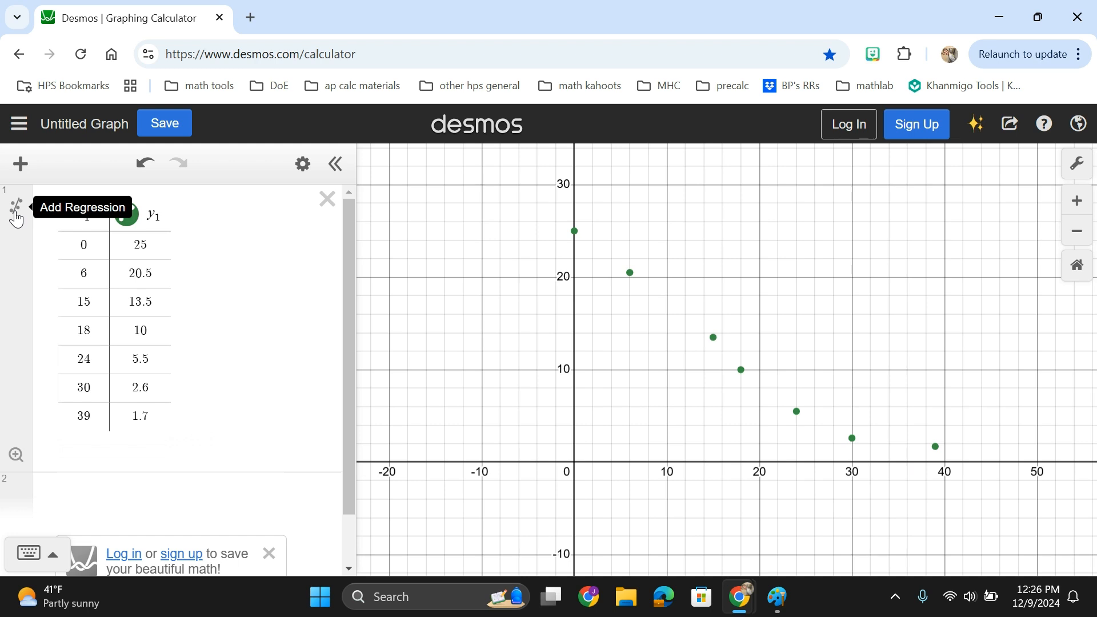
Add a regression to the table data and switch its type to Exponential Regression.
left_click(16, 218)
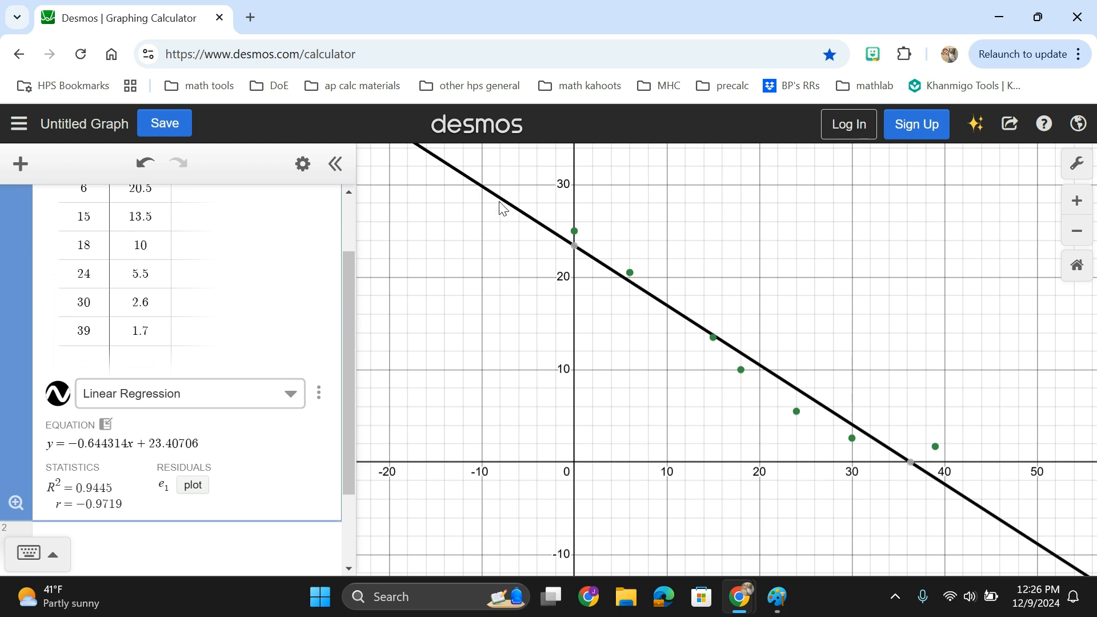
left_click(284, 404)
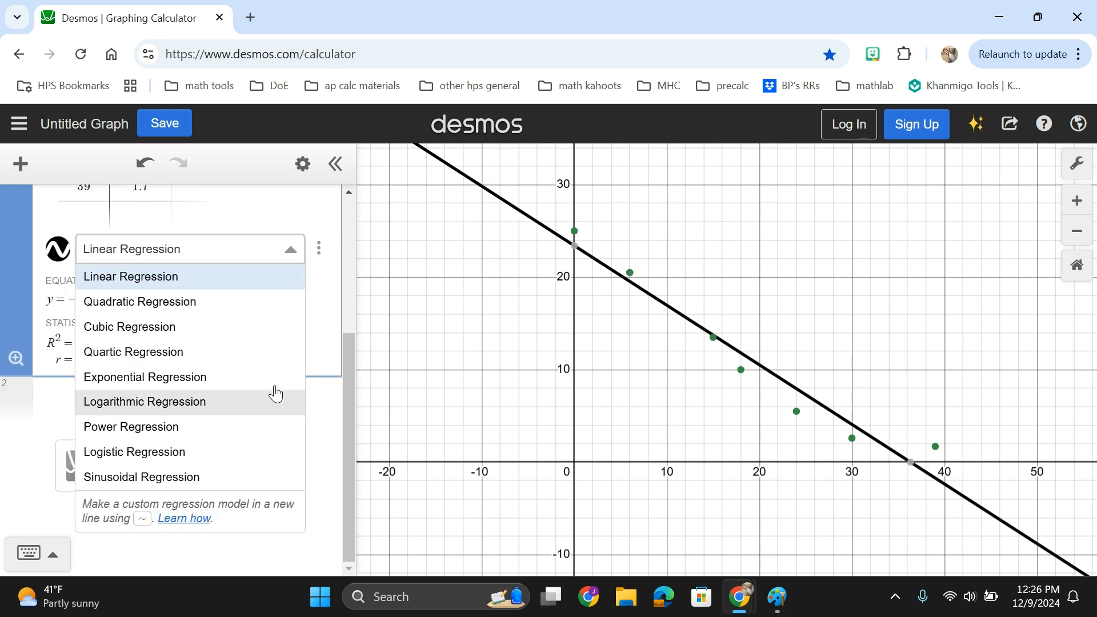
left_click(254, 378)
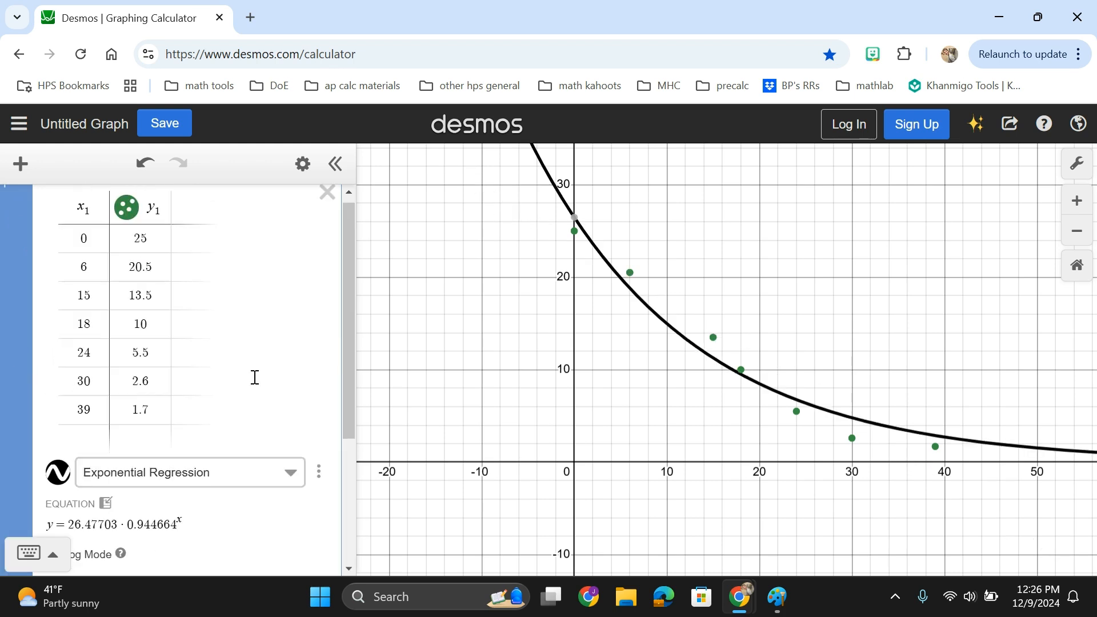
scroll(254, 377, "down", 2)
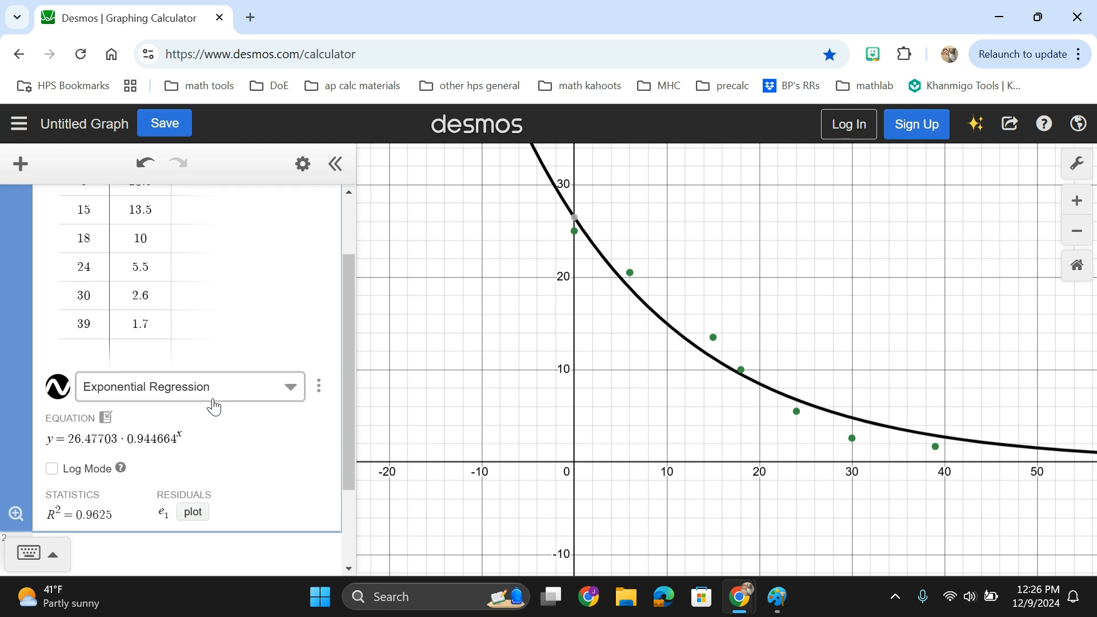
scroll(337, 407, "up", 2)
left_click(607, 269)
mouse_move(608, 269)
left_mouse_down()
mouse_move(728, 368)
mouse_move(911, 430)
mouse_move(968, 429)
left_mouse_up()
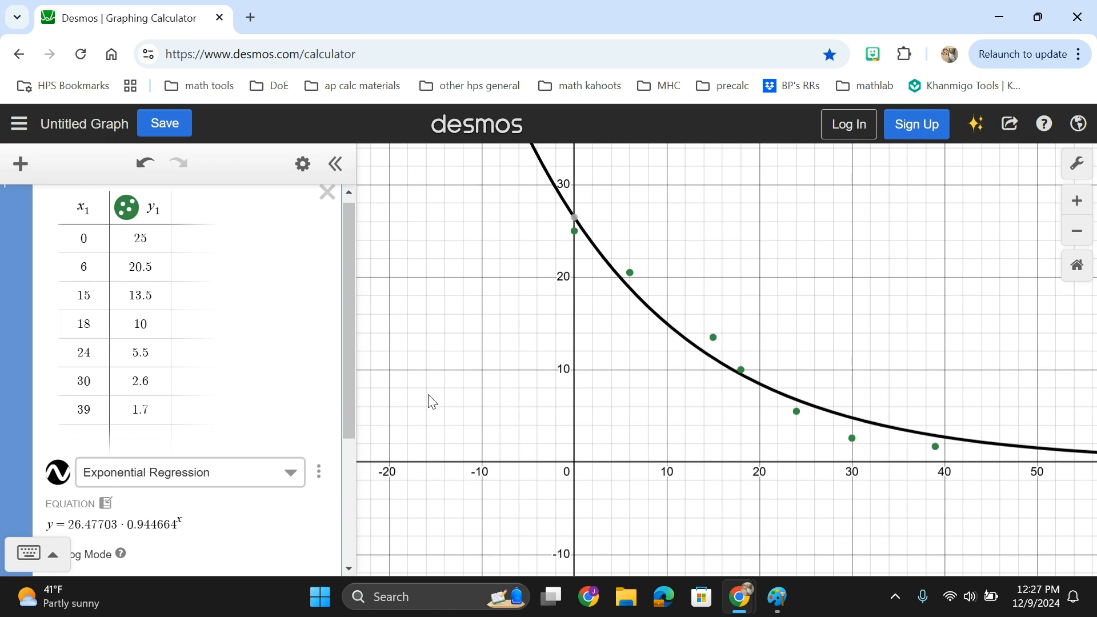
Switch to the worksheet, maximize it, and read part a's exponential regression instructions.
key("alt+Tab")
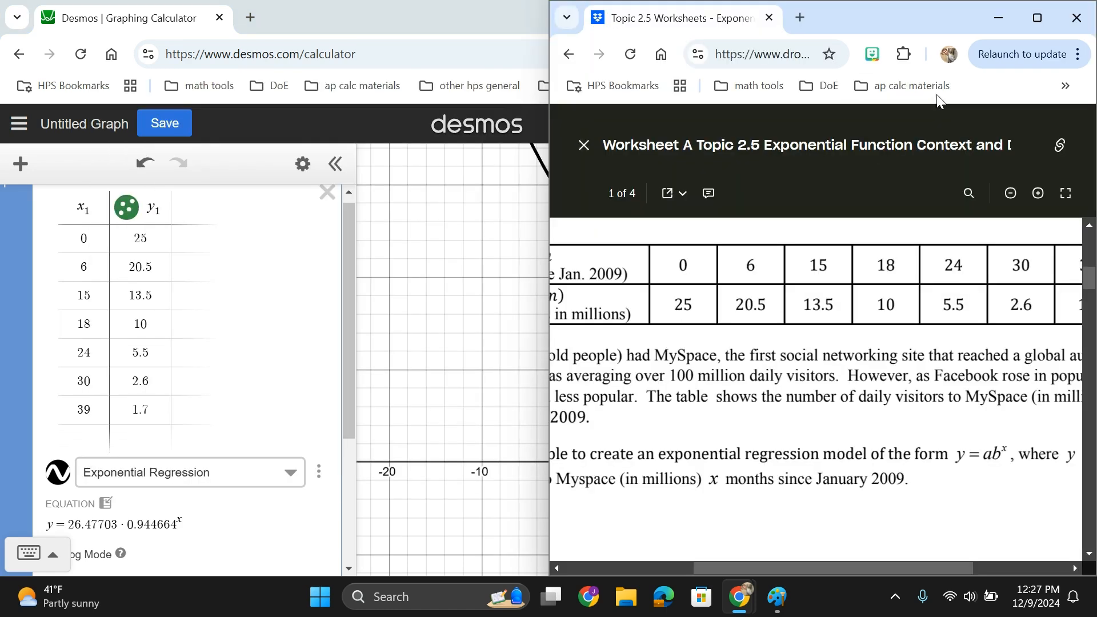
left_click(1033, 23)
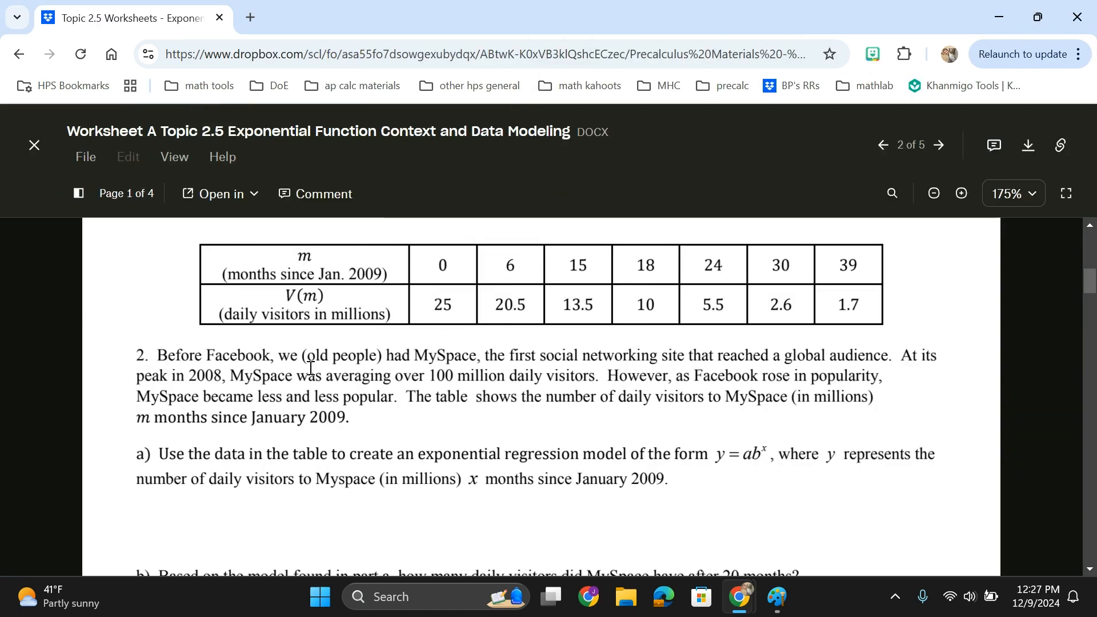
left_click_drag(269, 454, 658, 460)
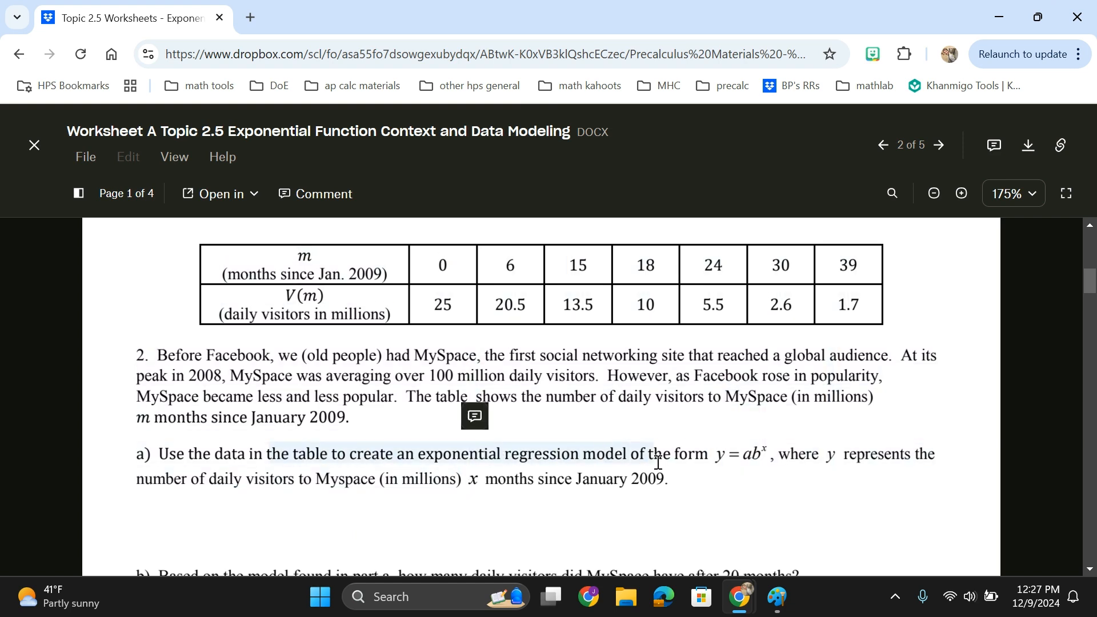
left_click(732, 483)
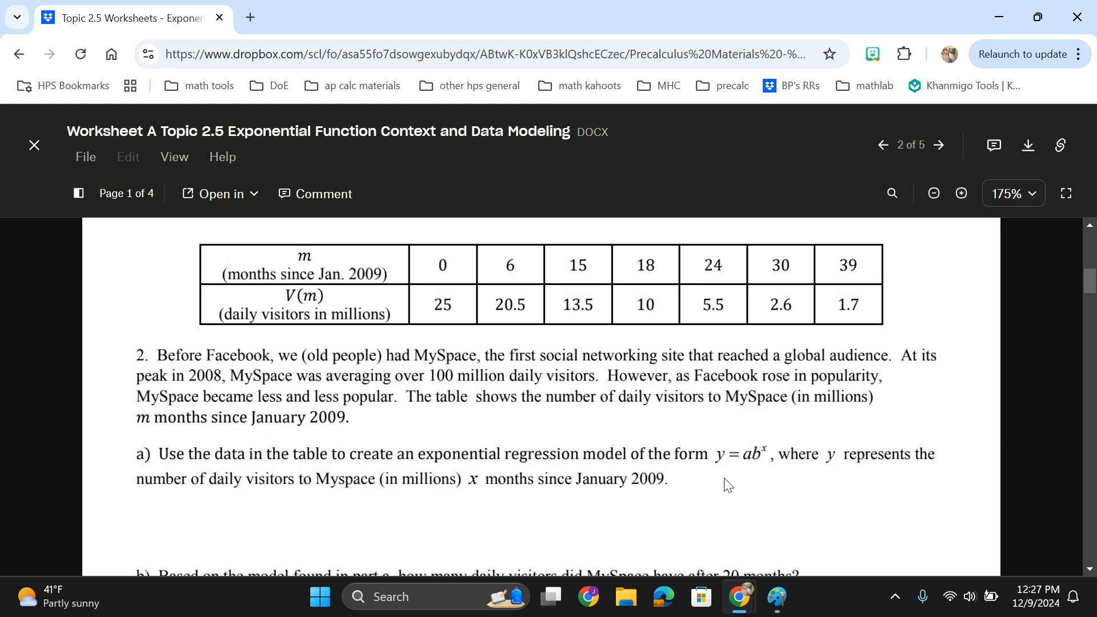
key("alt+Tab")
Review the regression's equation coefficients and its R² statistic.
scroll(148, 331, "down", 4)
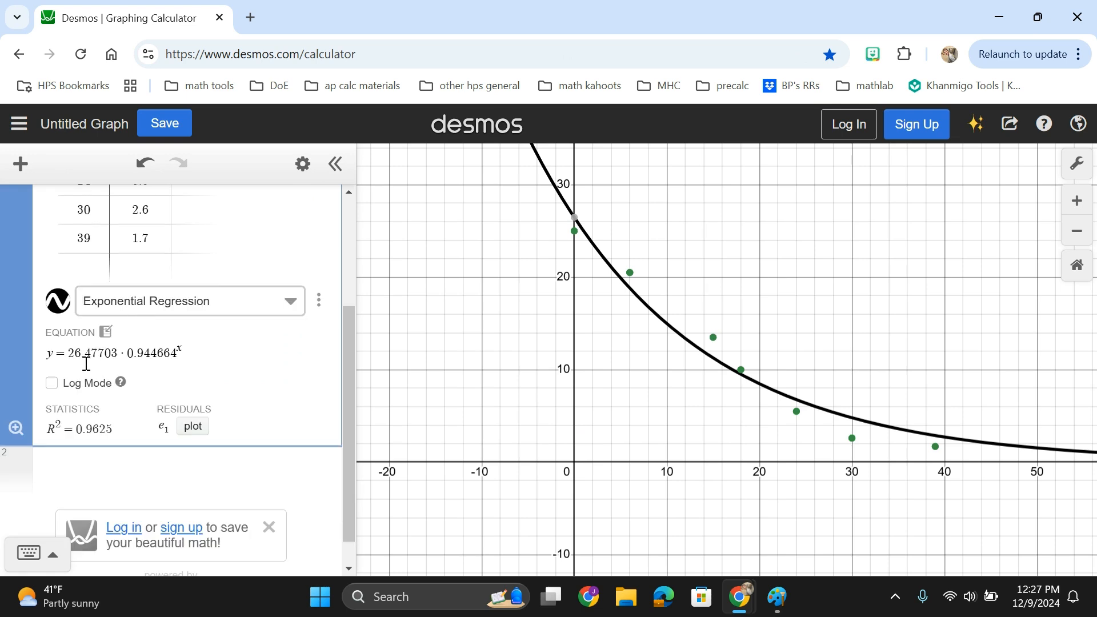
left_click_drag(65, 355, 234, 377)
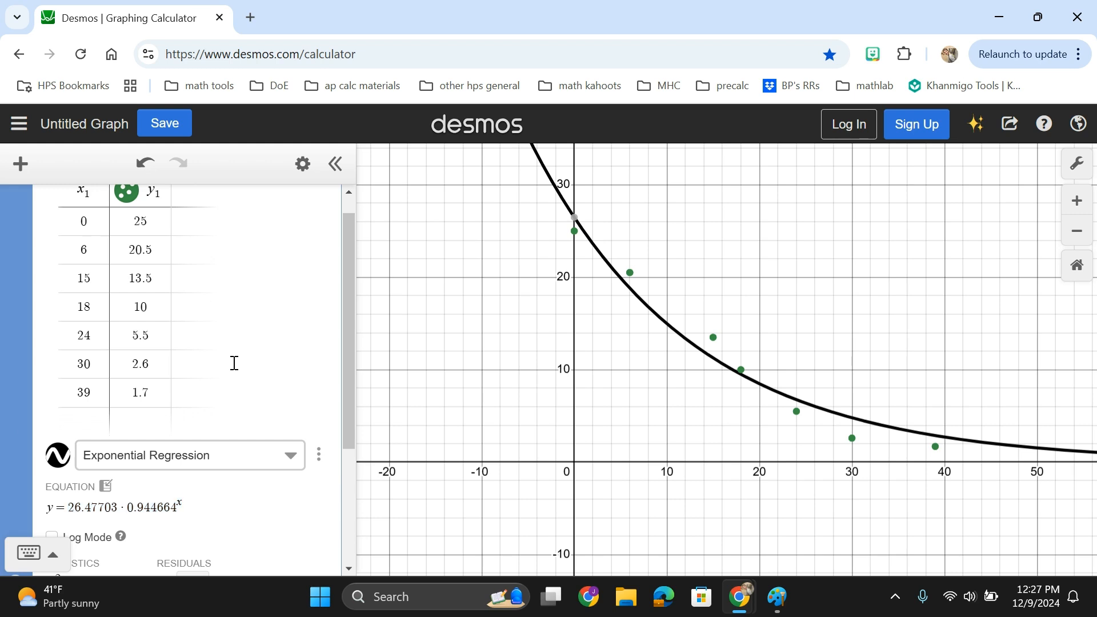
scroll(233, 363, "down", 2)
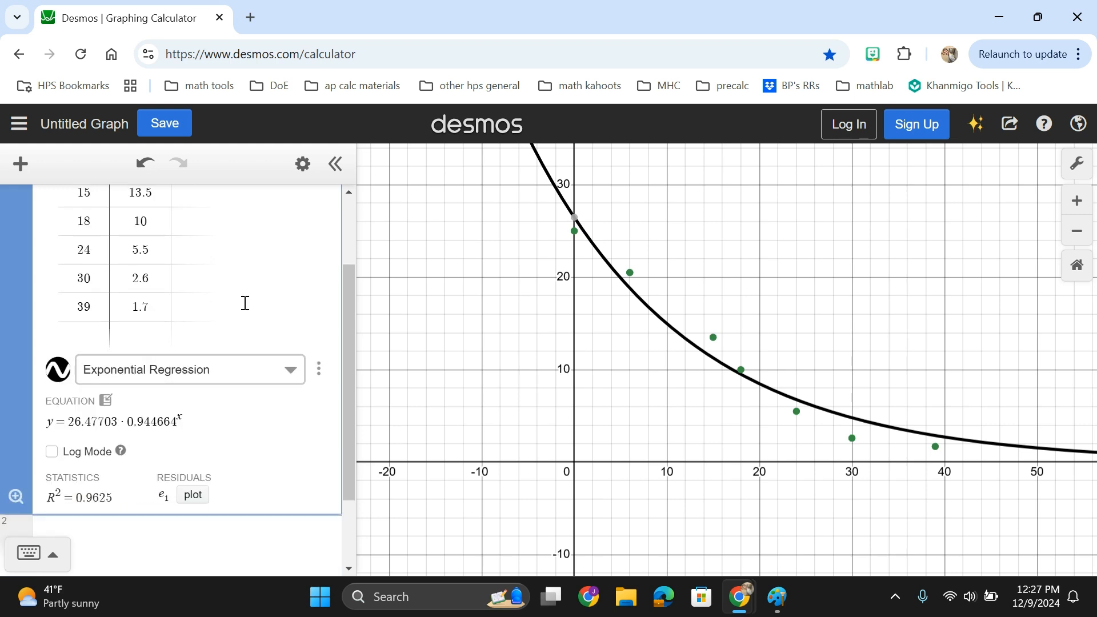
left_click_drag(84, 499, 107, 499)
scroll(164, 486, "down", 2)
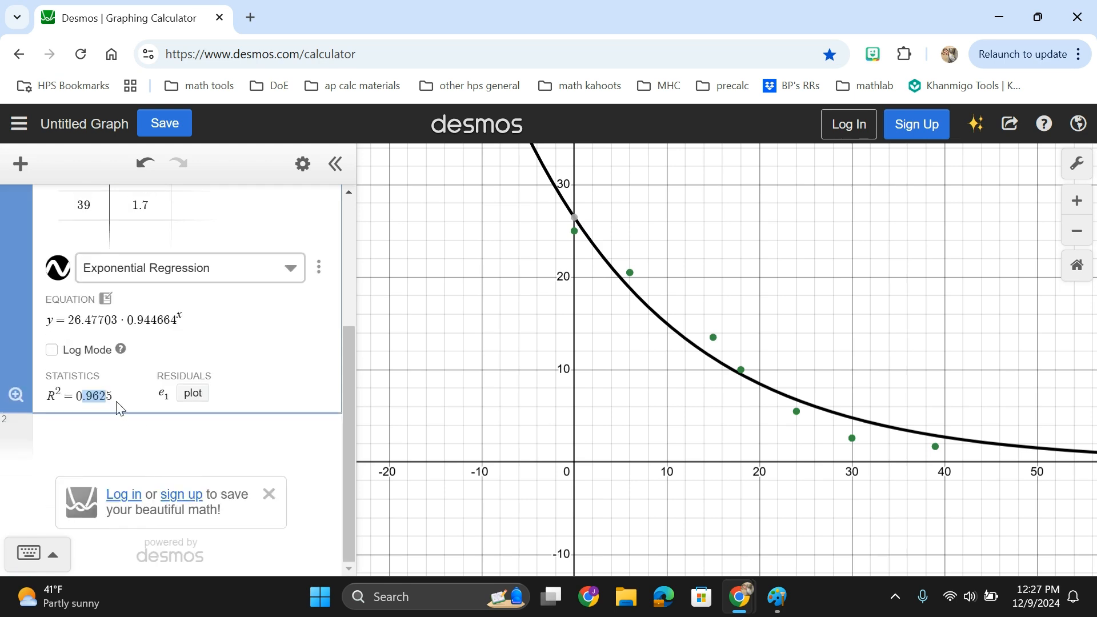
left_click(85, 400)
Switch to the worksheet and read part b about daily visitors after 20 months.
key("alt+Tab")
left_click(465, 273)
scroll(443, 400, "down", 2)
scroll(436, 402, "up", 1)
left_click_drag(282, 490, 657, 497)
left_click(657, 497)
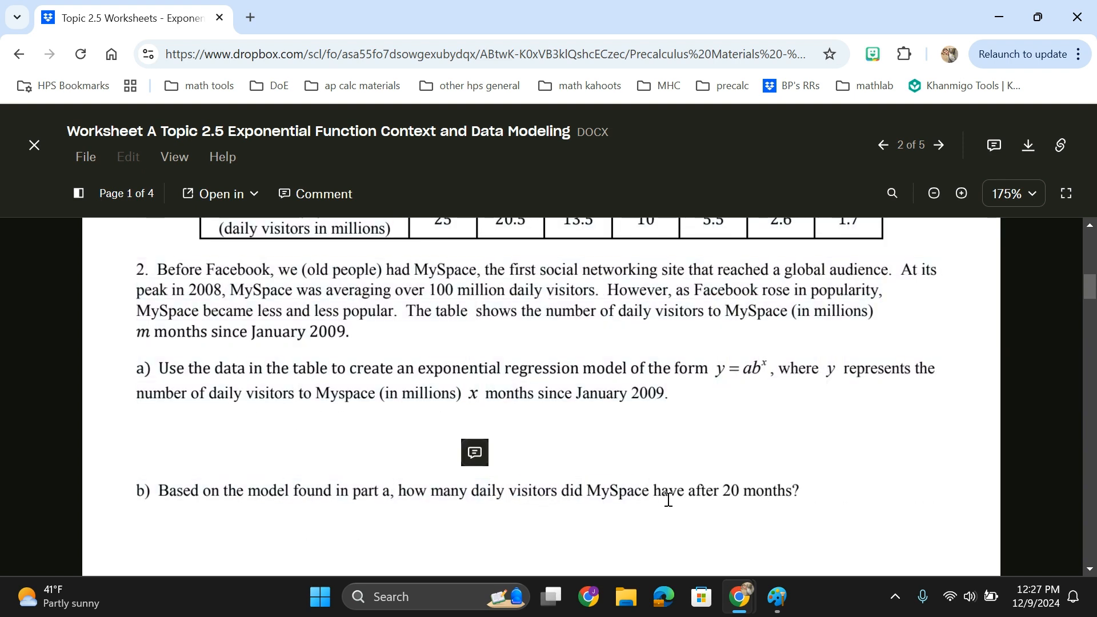
left_click_drag(724, 491, 794, 491)
scroll(863, 492, "up", 1)
scroll(856, 490, "down", 1)
scroll(847, 490, "up", 1)
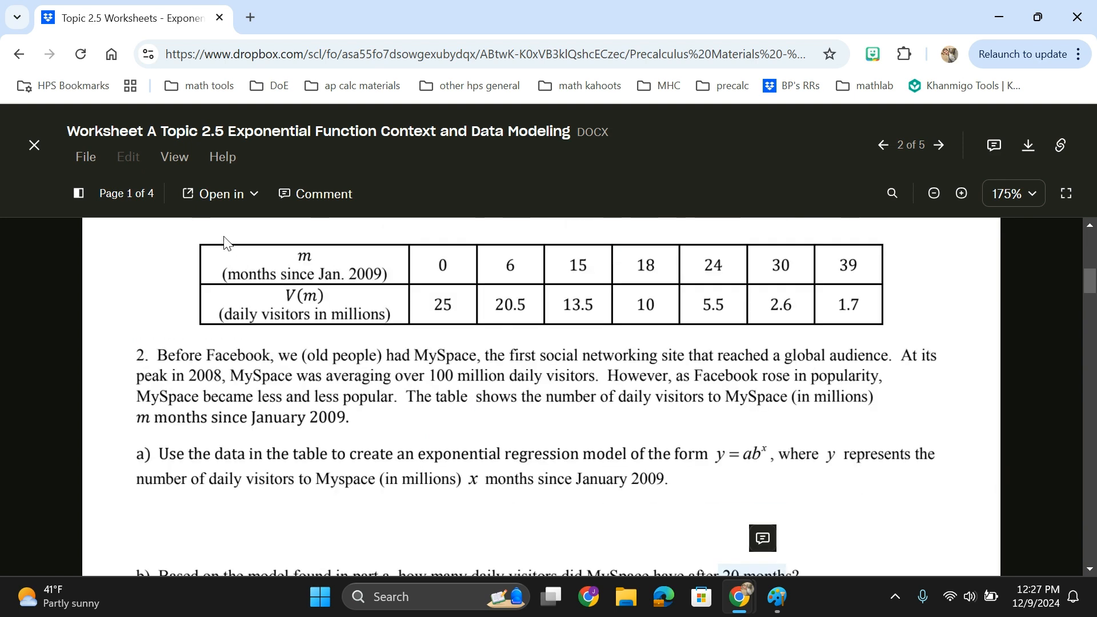
left_click(273, 267)
Paste the regression equation into a new expression, evaluate it at 20 instead of x, then delete it.
key("alt+Tab")
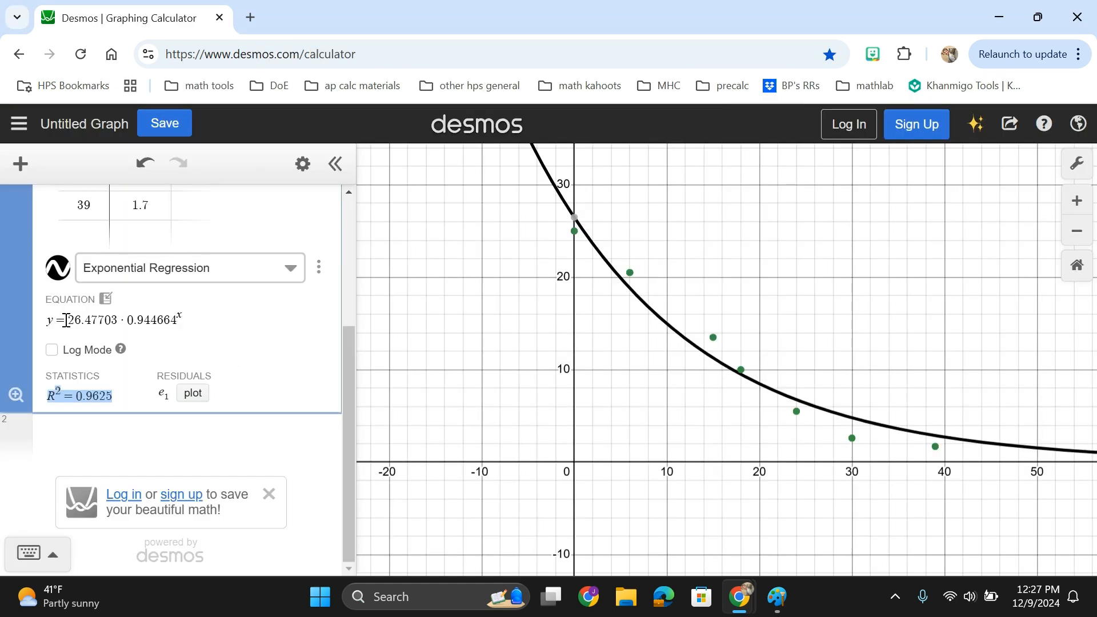
left_click_drag(64, 318, 191, 323)
key("ctrl+c")
scroll(196, 331, "up", 3)
scroll(217, 345, "down", 3)
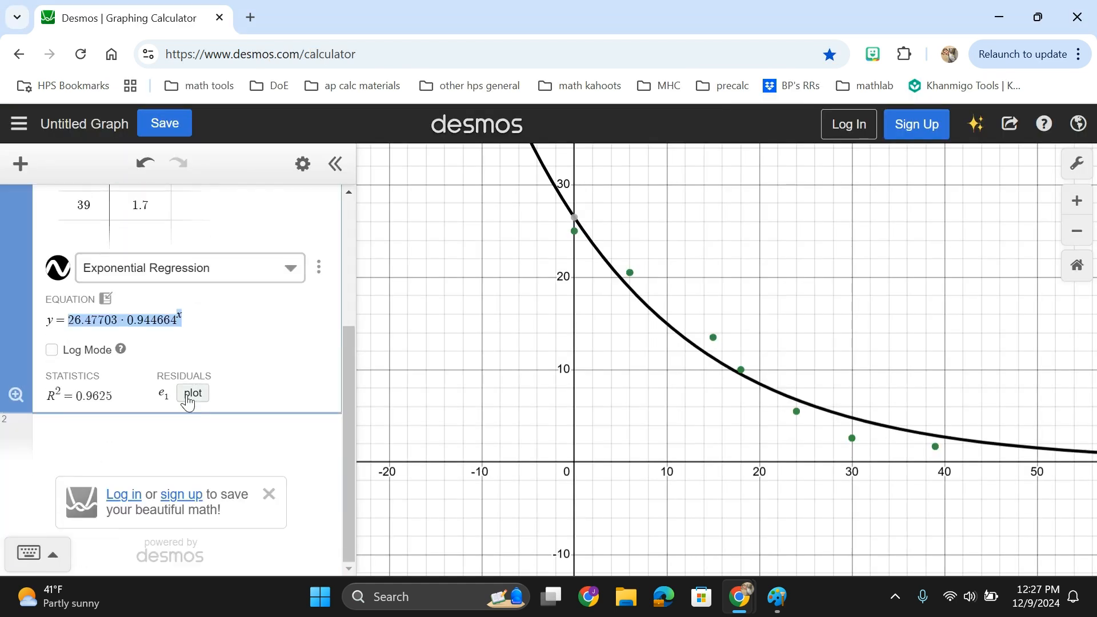
left_click(187, 434)
key("ctrl+v")
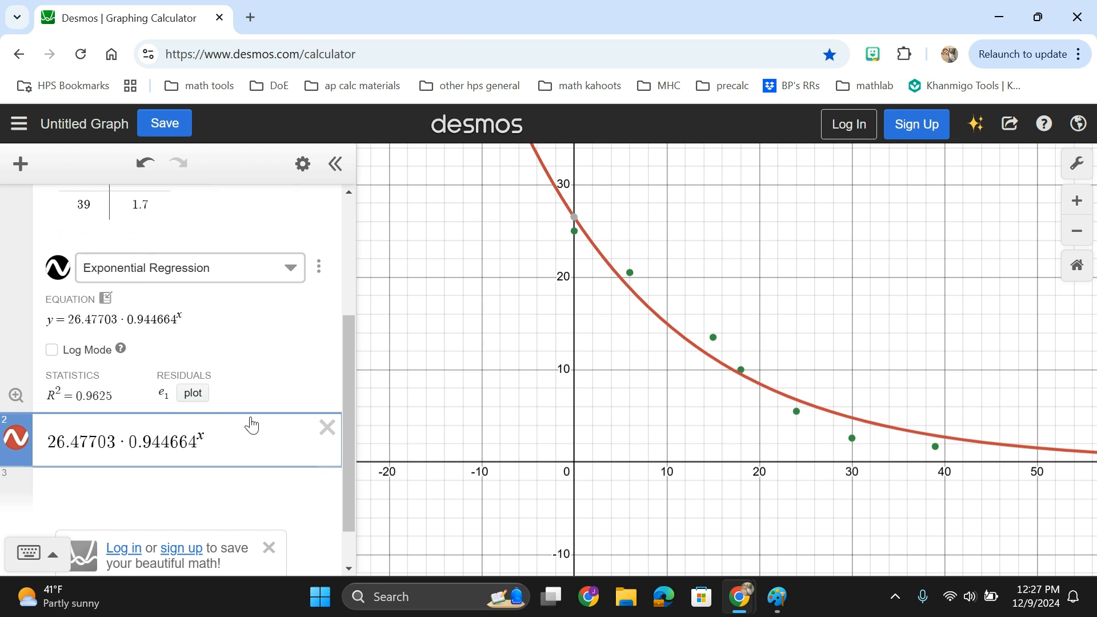
key("BackSpace")
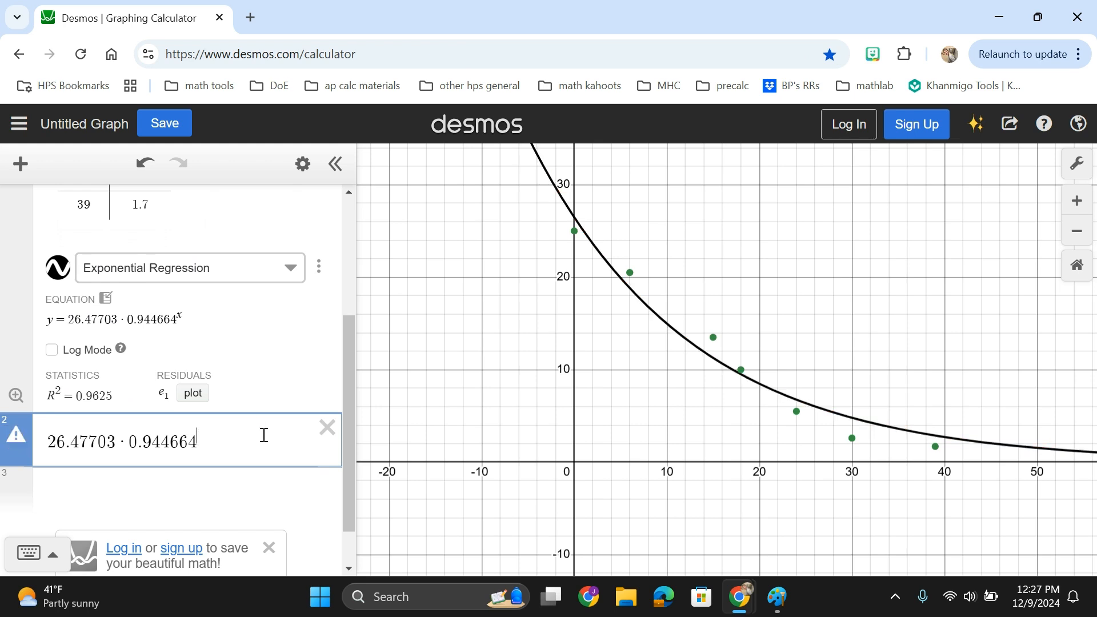
type("20")
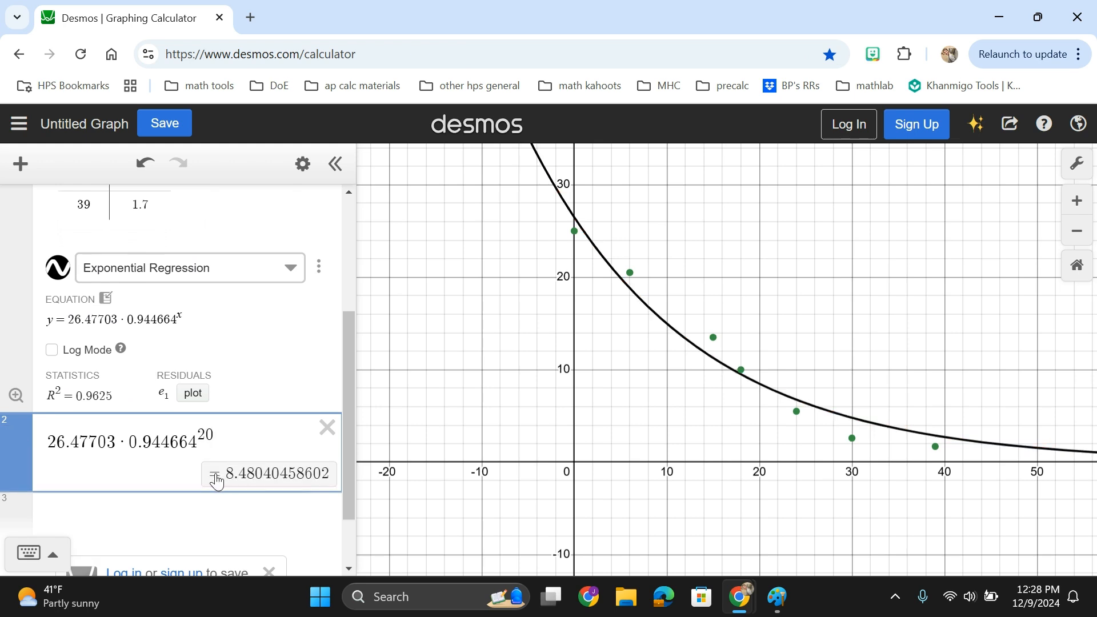
left_click(257, 511)
left_click(326, 387)
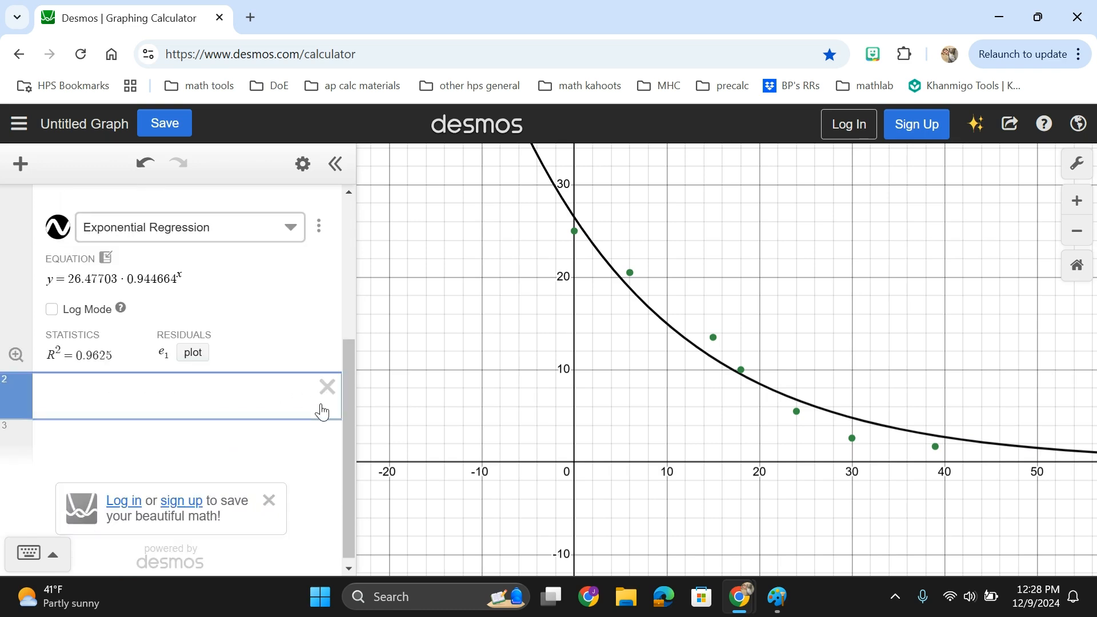
Enter the expression 26.47703·0.944664^20 in a new line to evaluate the model at 20 months.
type("26.47703")
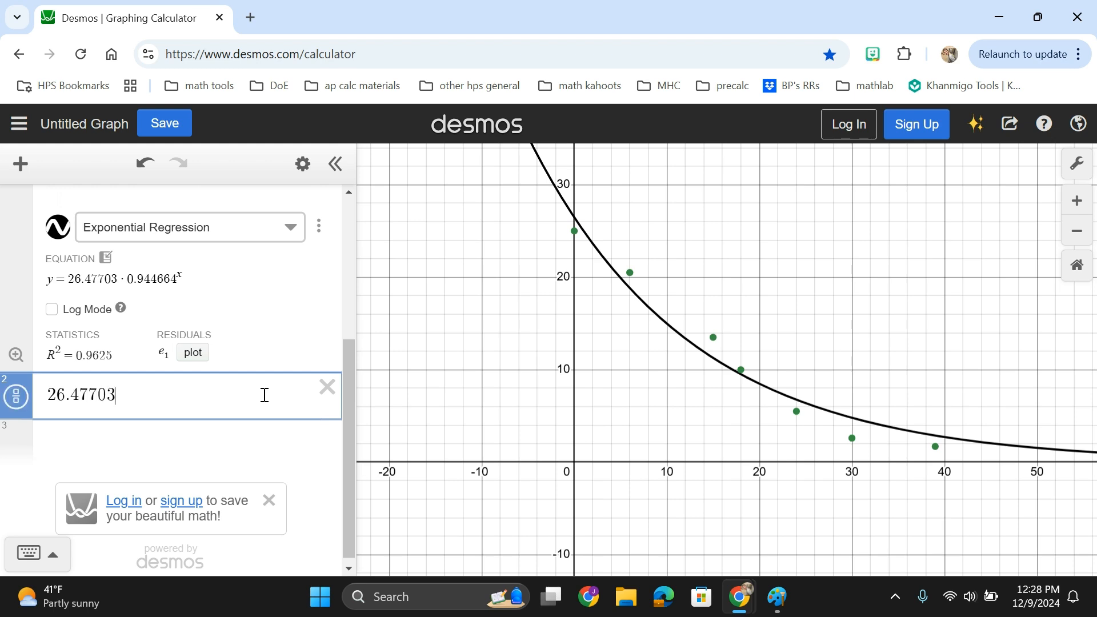
type("*")
type("0.944")
type("664")
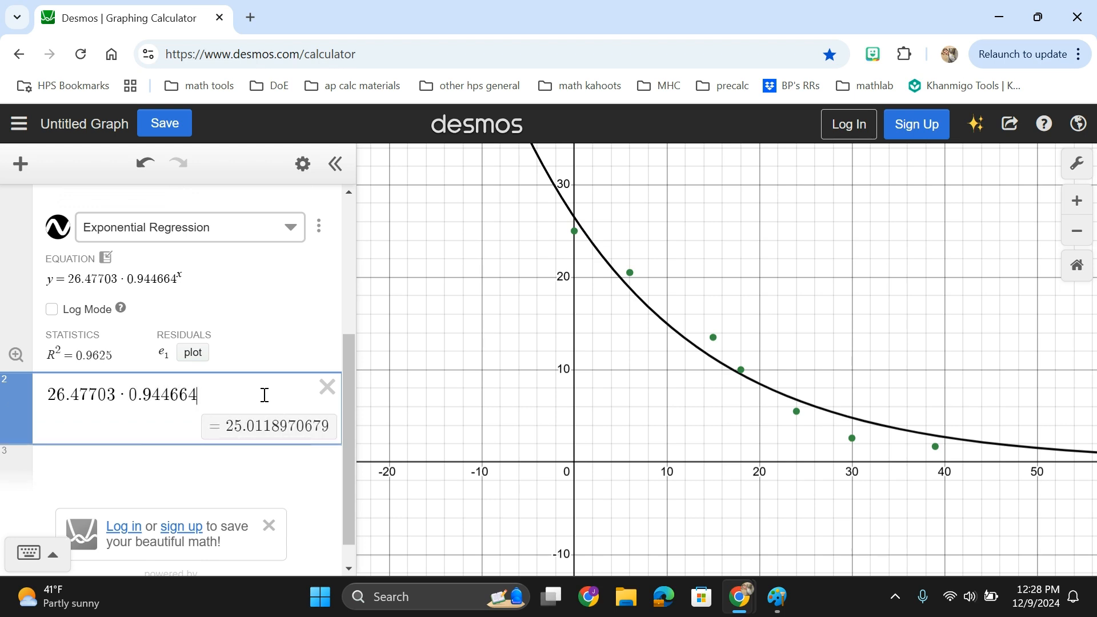
type("^20")
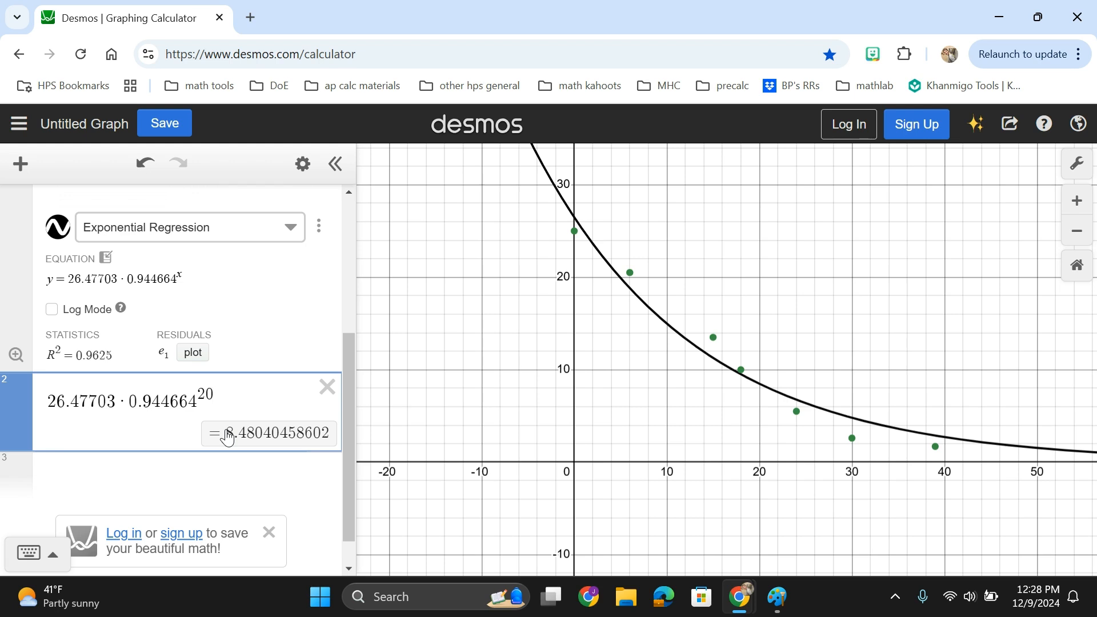
Enter the expression (5/3)^(1/3) in a new line below.
scroll(228, 437, "up", 4)
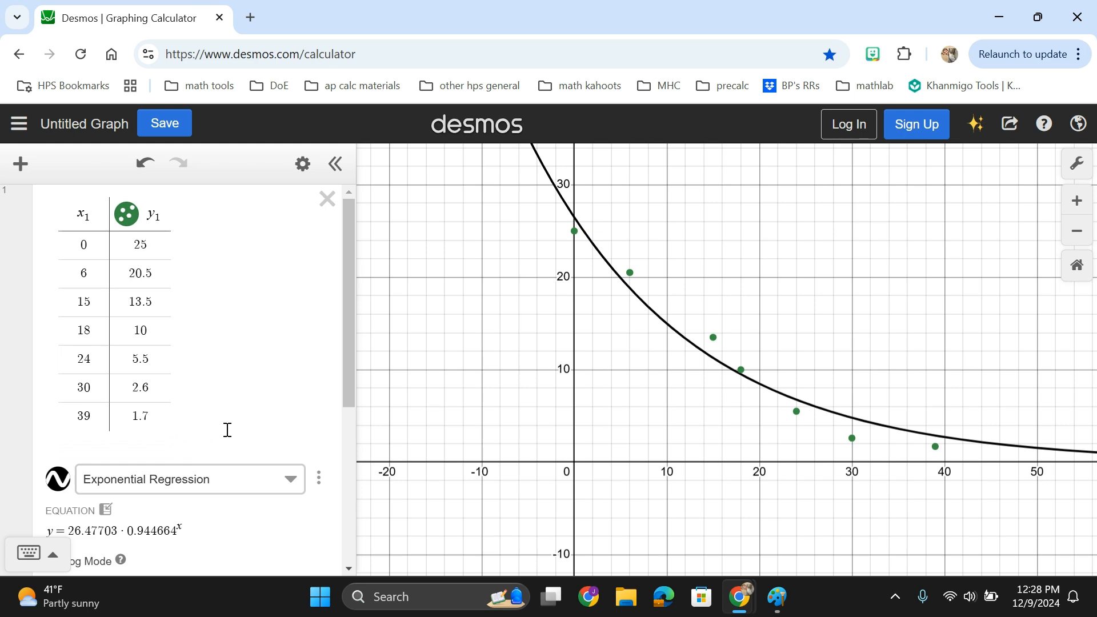
scroll(228, 430, "down", 4)
scroll(227, 430, "up", 4)
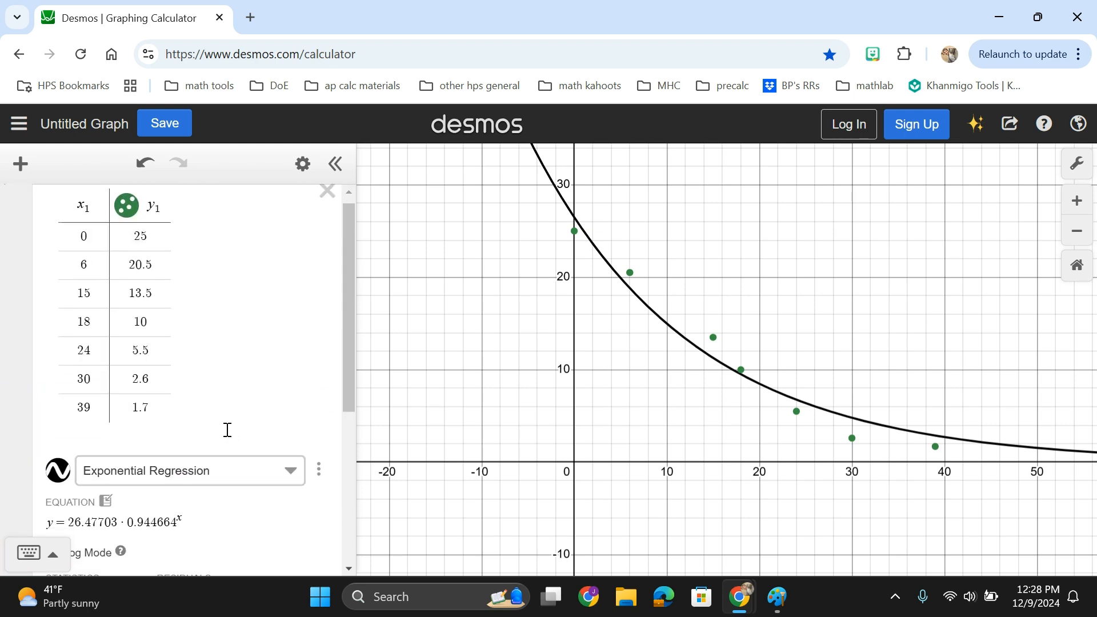
scroll(227, 429, "down", 4)
left_click(222, 472)
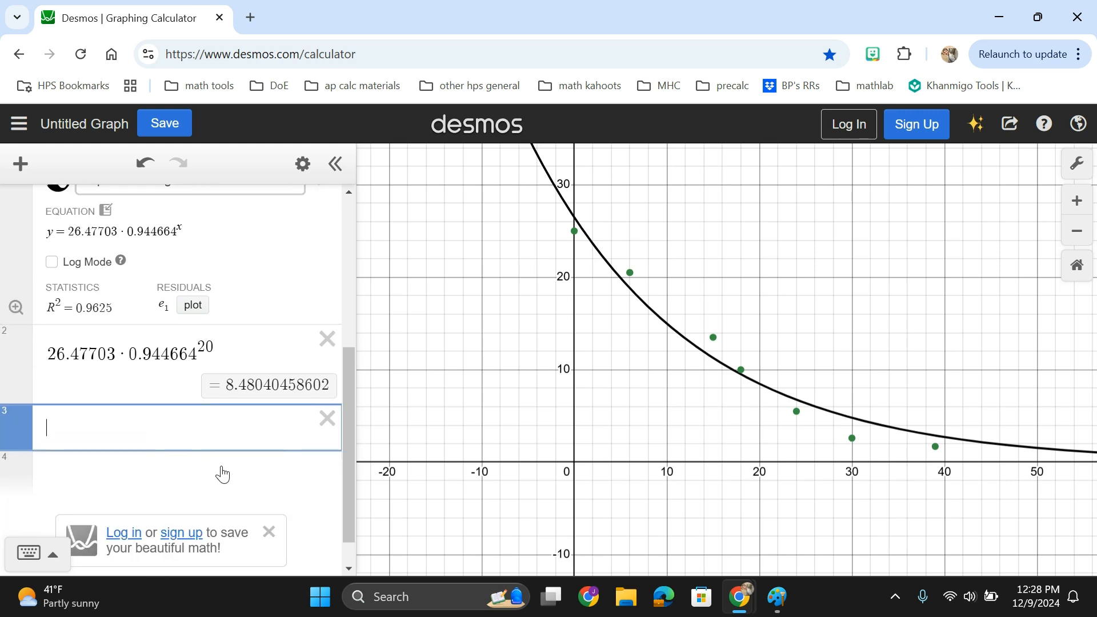
type("(")
type("5/3")
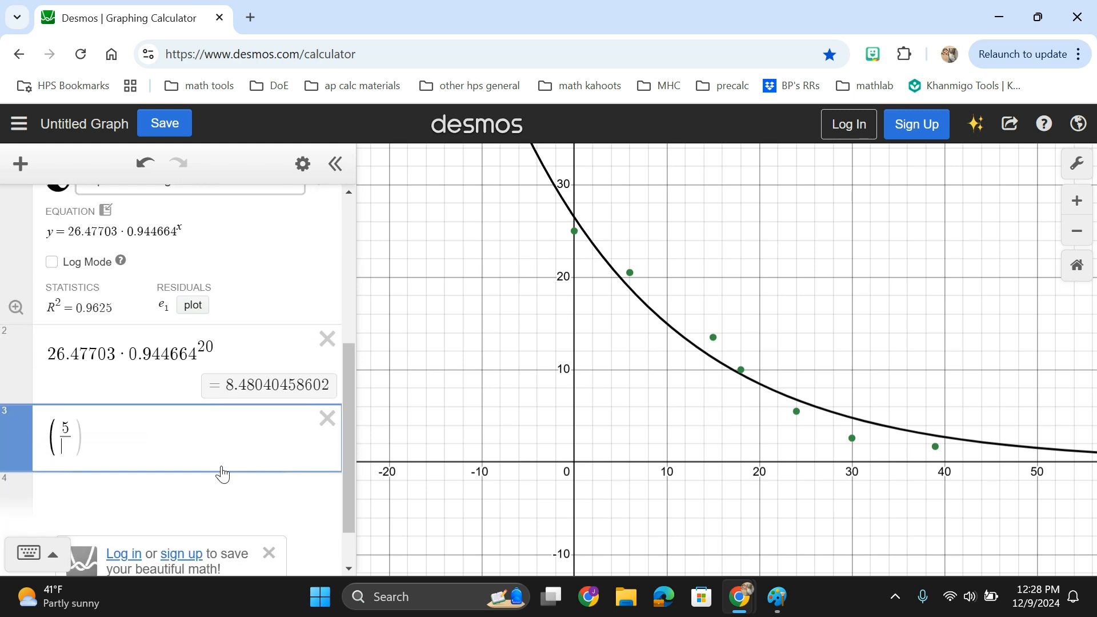
key("Return")
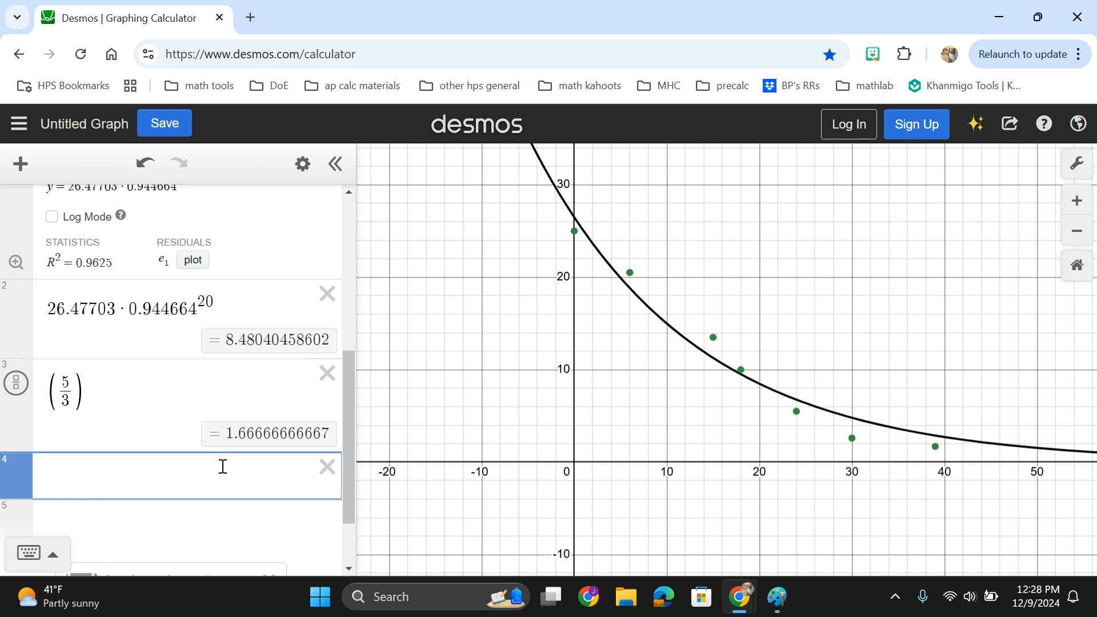
left_click(169, 389)
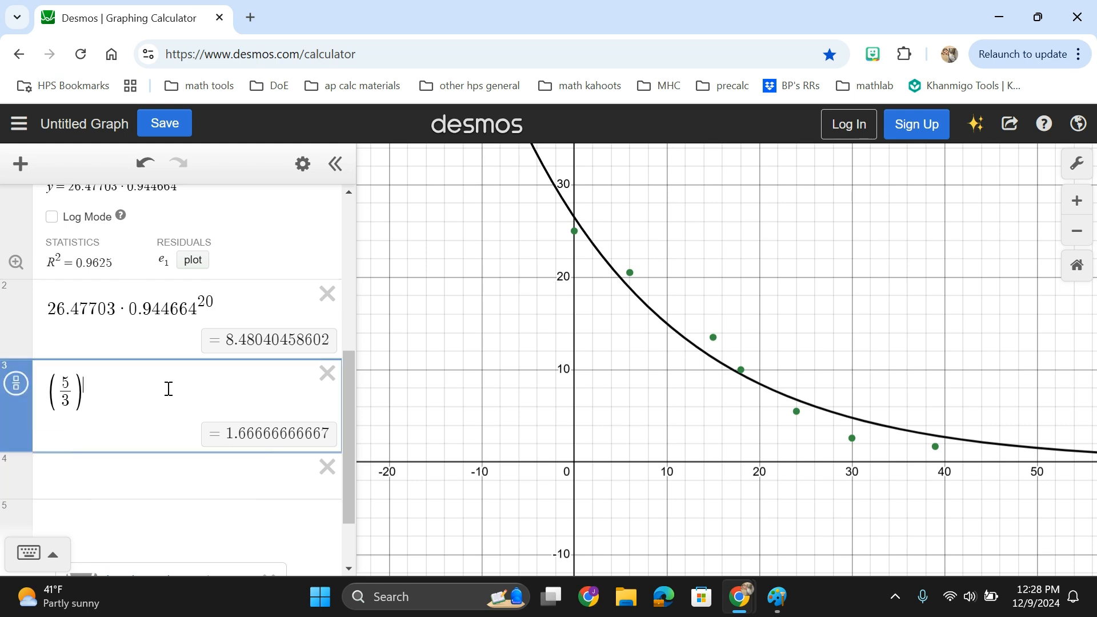
type("^1/3")
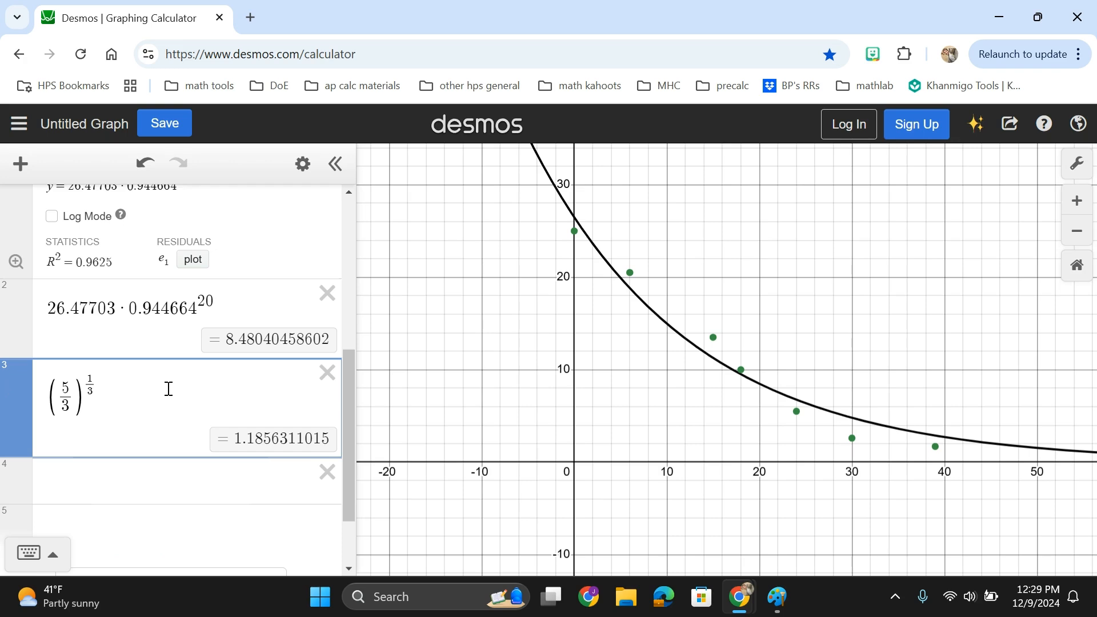
Switch to the worksheet, reread part b's question, and return to the calculator.
key("alt+Tab")
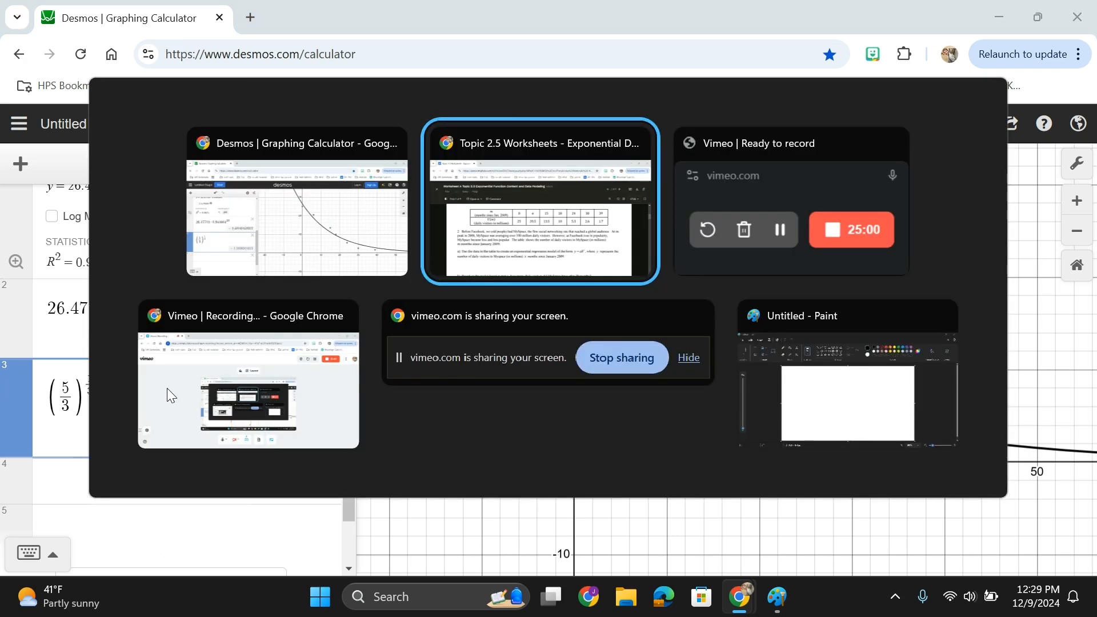
scroll(169, 389, "down", 3)
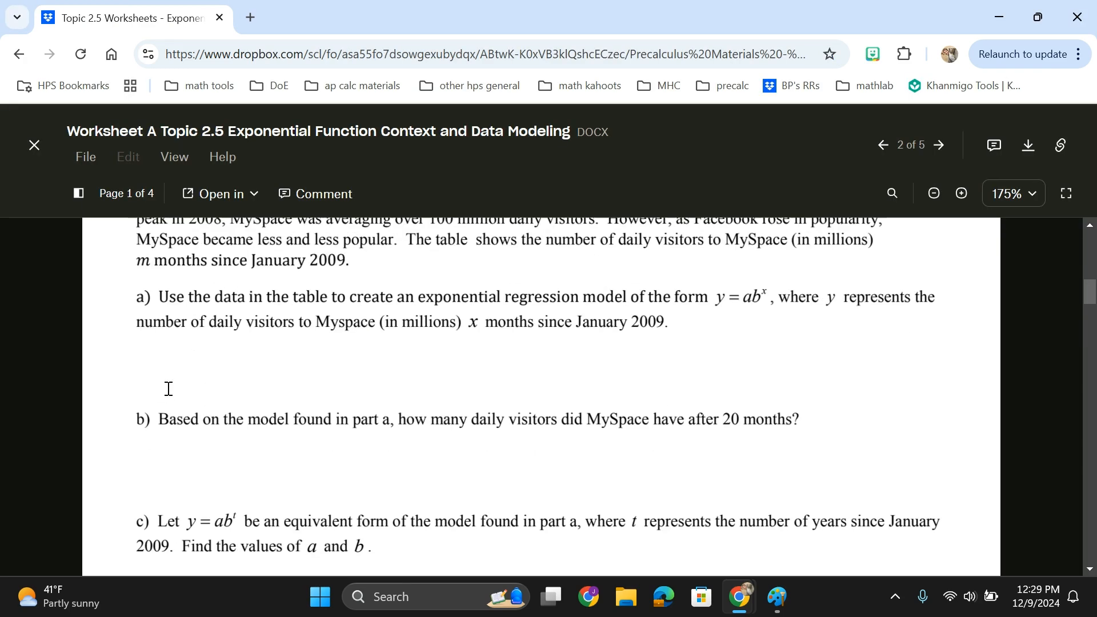
left_click_drag(234, 413, 489, 413)
left_click(491, 413)
scroll(491, 413, "up", 2)
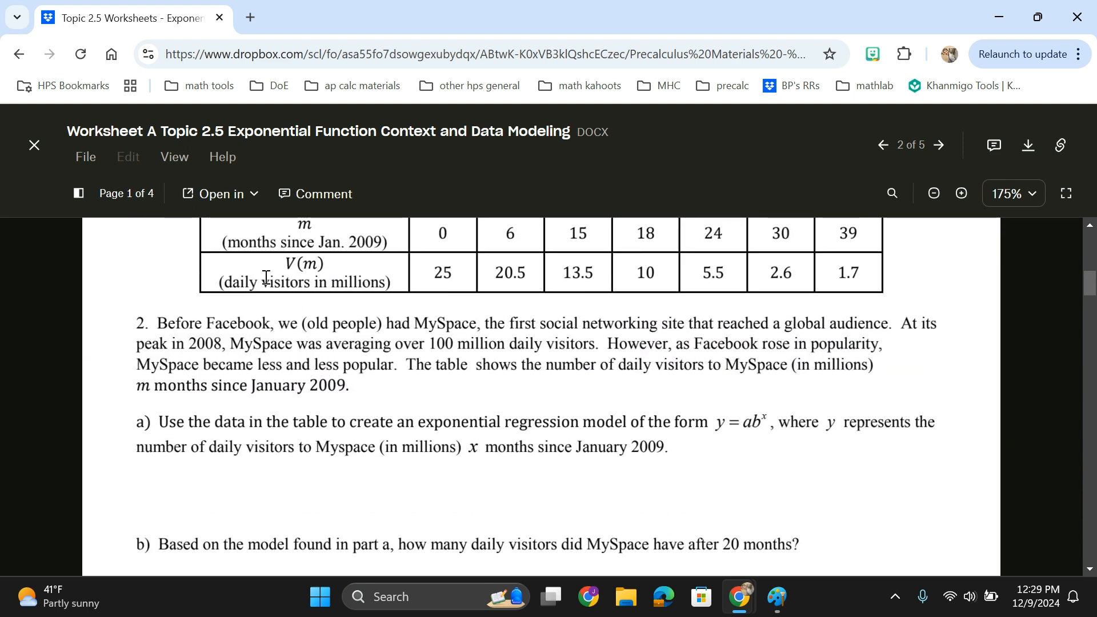
key("alt+Tab")
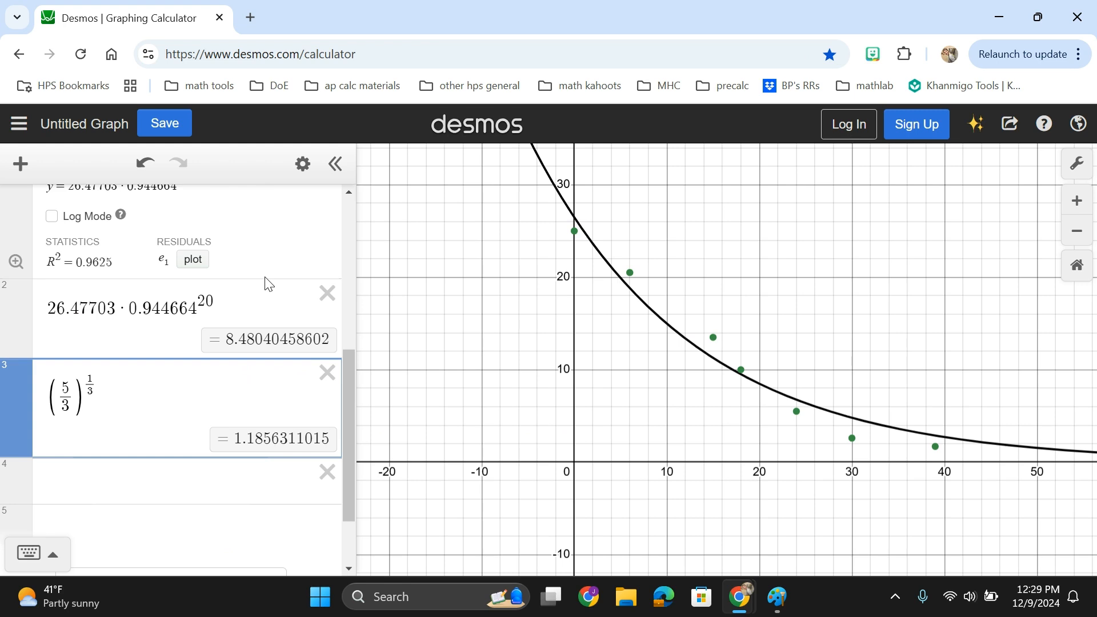
Delete the (5/3)^(1/3) expression from the expression list.
left_click(334, 388)
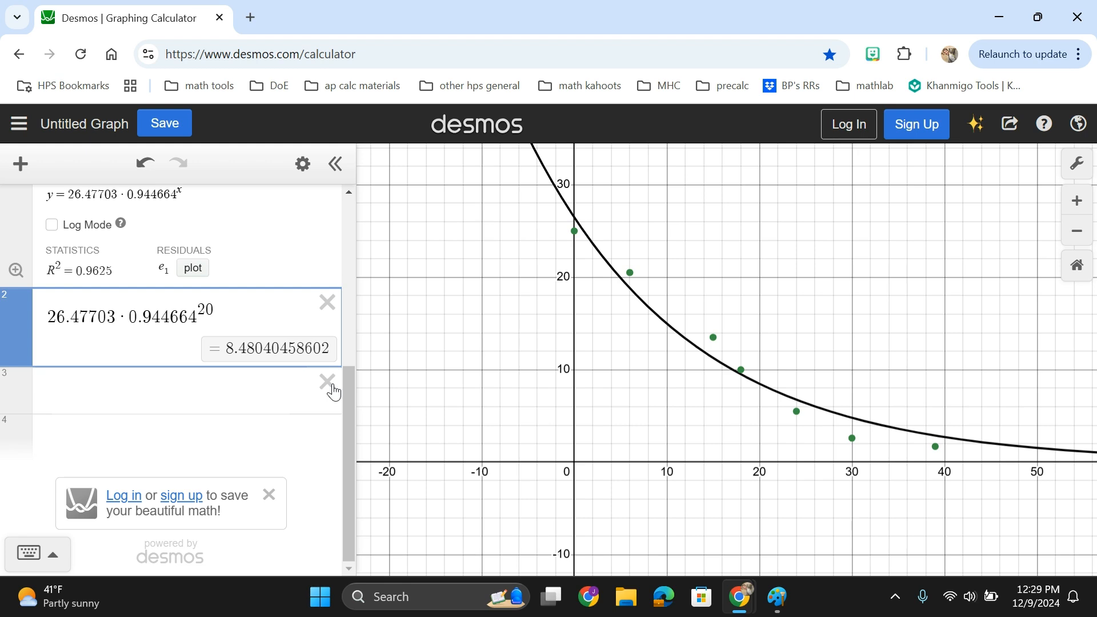
Switch to the worksheet, read through its remaining questions and tables, and return to the calculator.
key("alt+Tab")
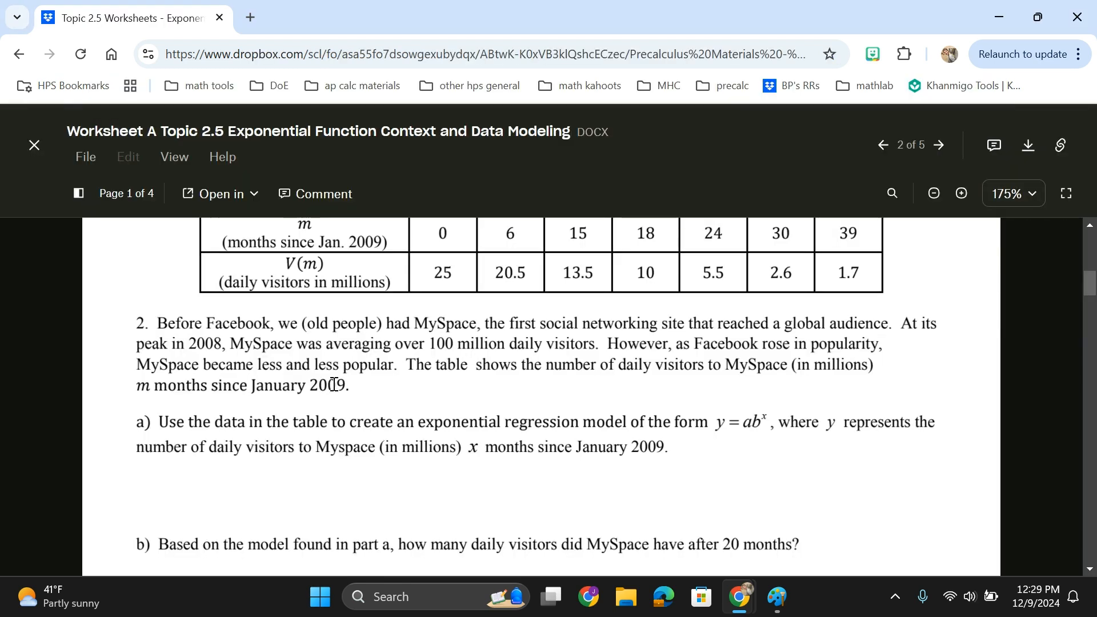
left_click_drag(385, 342, 502, 342)
left_click(503, 342)
scroll(503, 342, "down", 6)
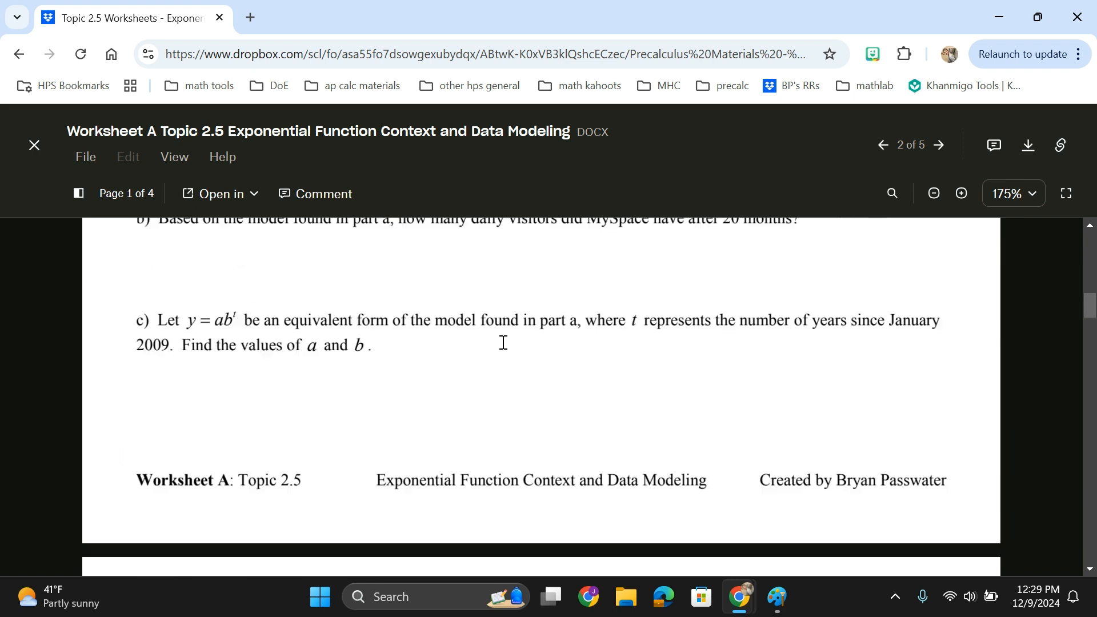
scroll(505, 349, "down", 5)
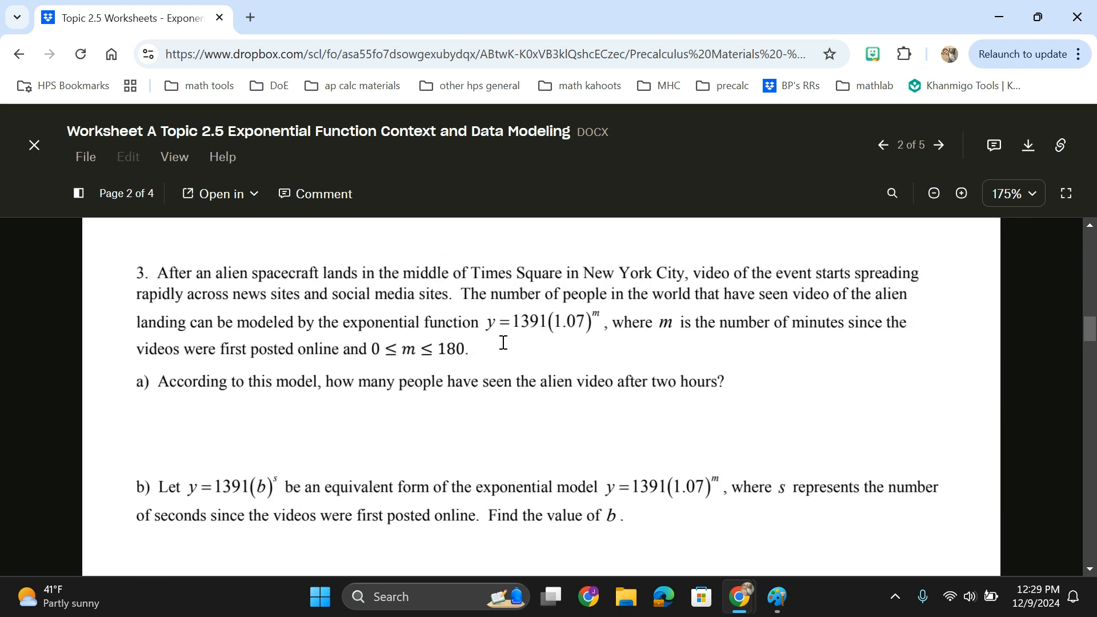
scroll(502, 342, "down", 10)
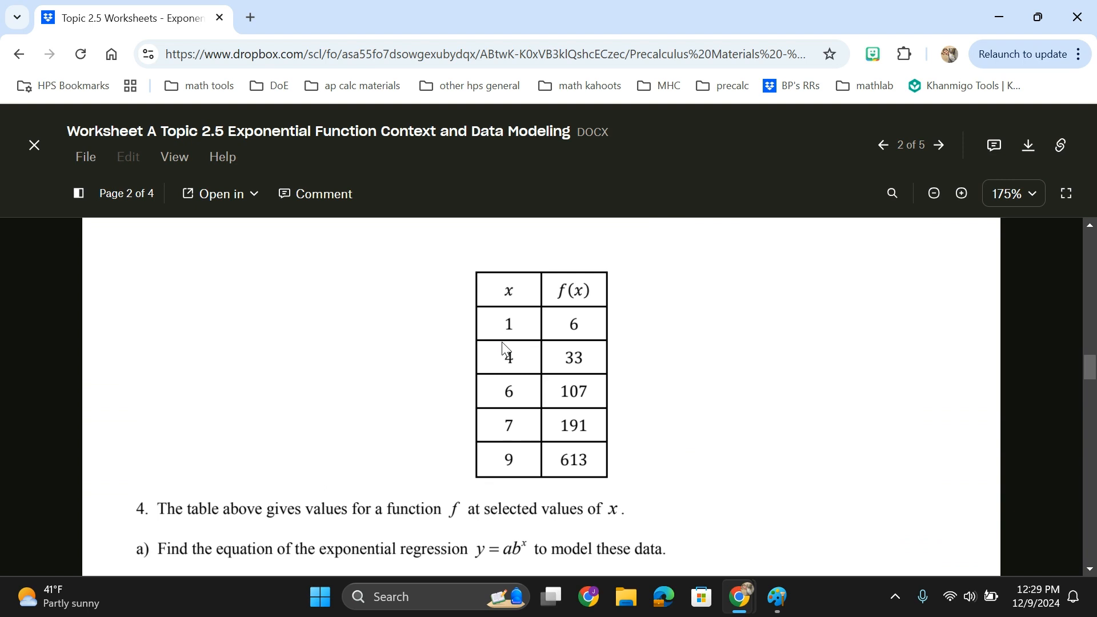
scroll(502, 346, "down", 3)
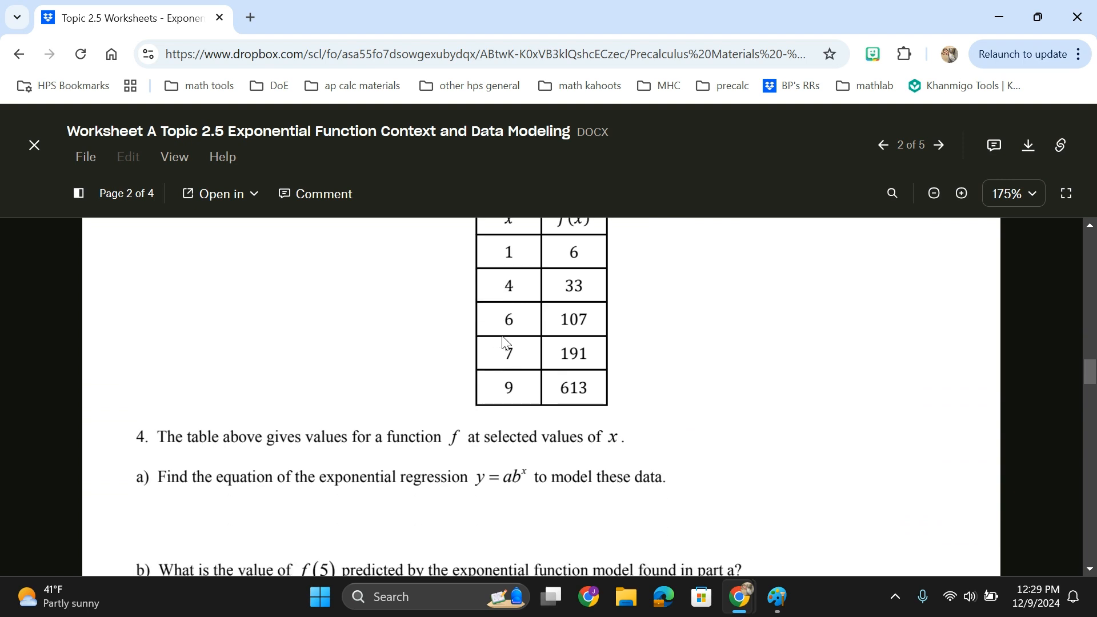
scroll(503, 337, "up", 2)
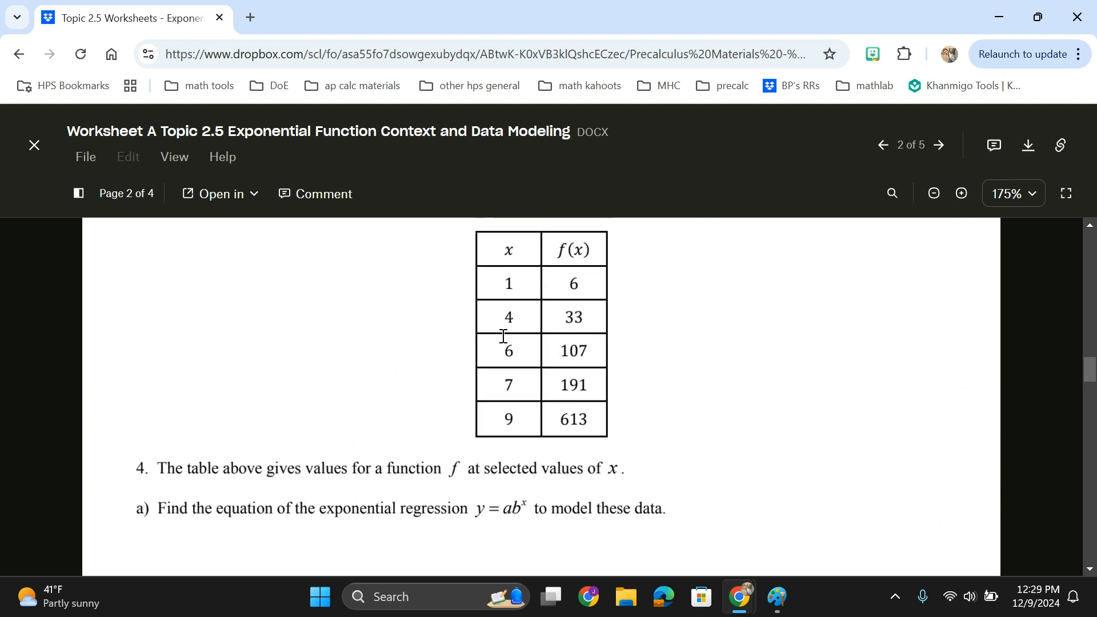
scroll(503, 337, "down", 9)
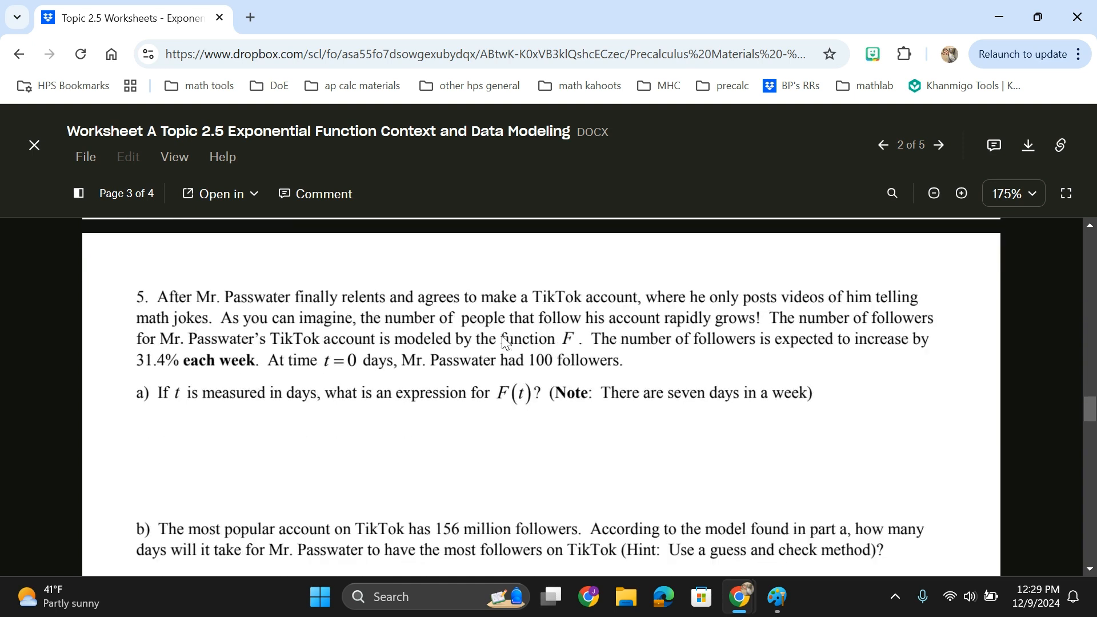
scroll(505, 342, "down", 10)
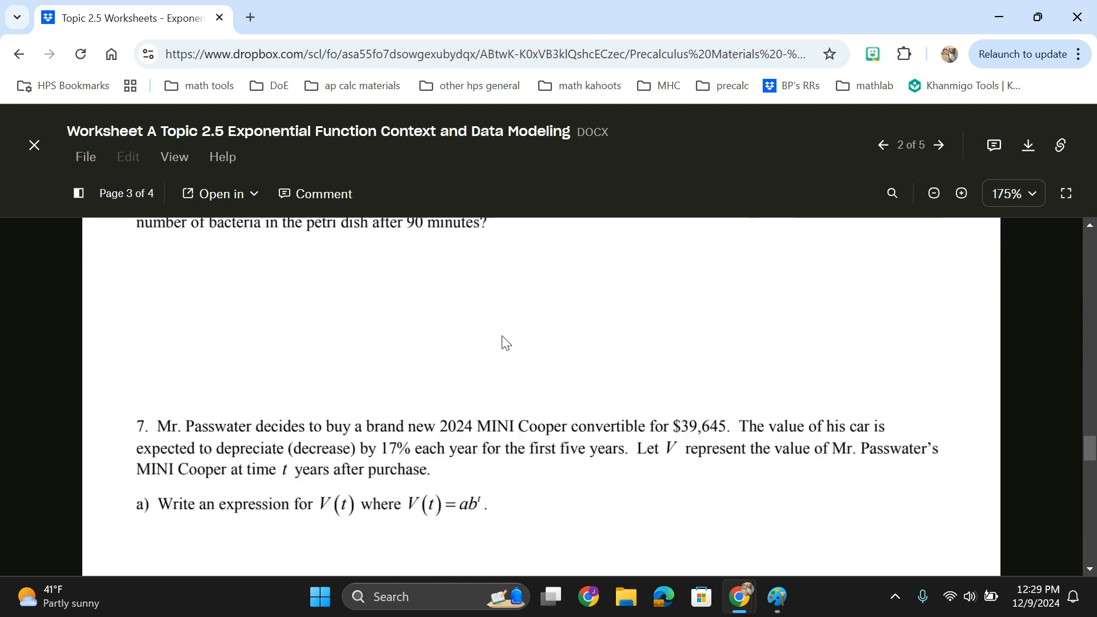
scroll(505, 341, "down", 10)
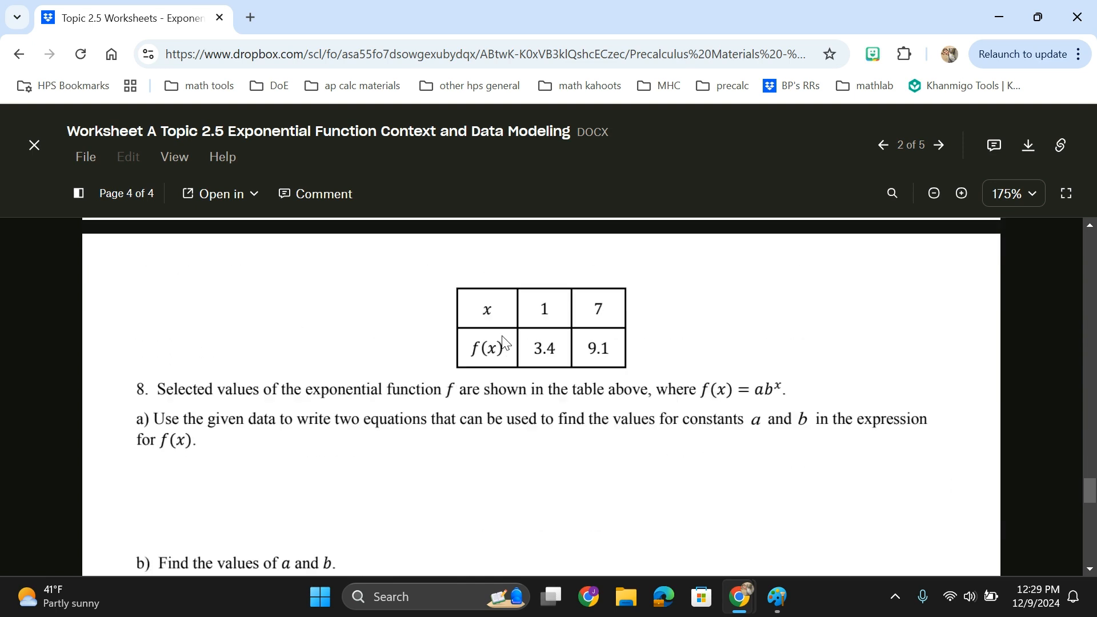
scroll(502, 336, "down", 2)
scroll(503, 336, "up", 20)
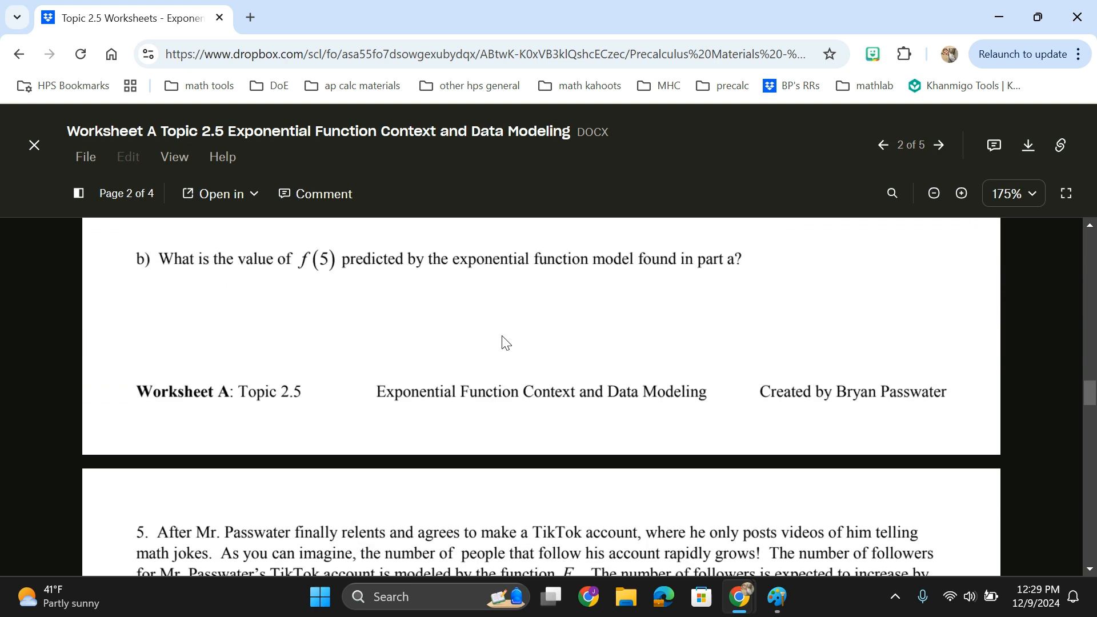
scroll(506, 342, "up", 15)
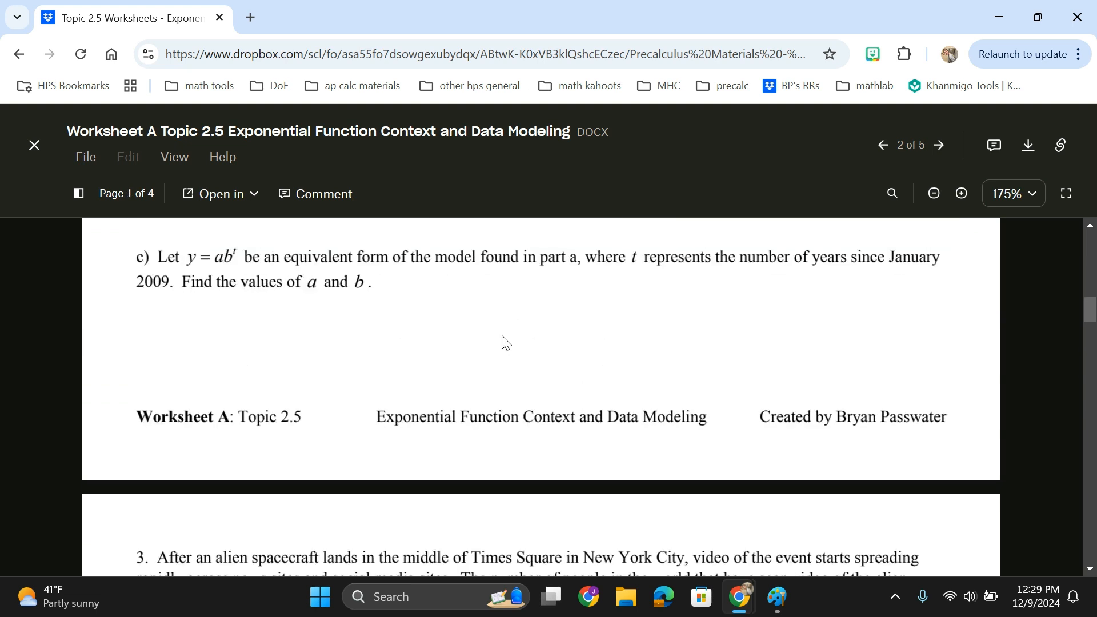
scroll(506, 342, "up", 6)
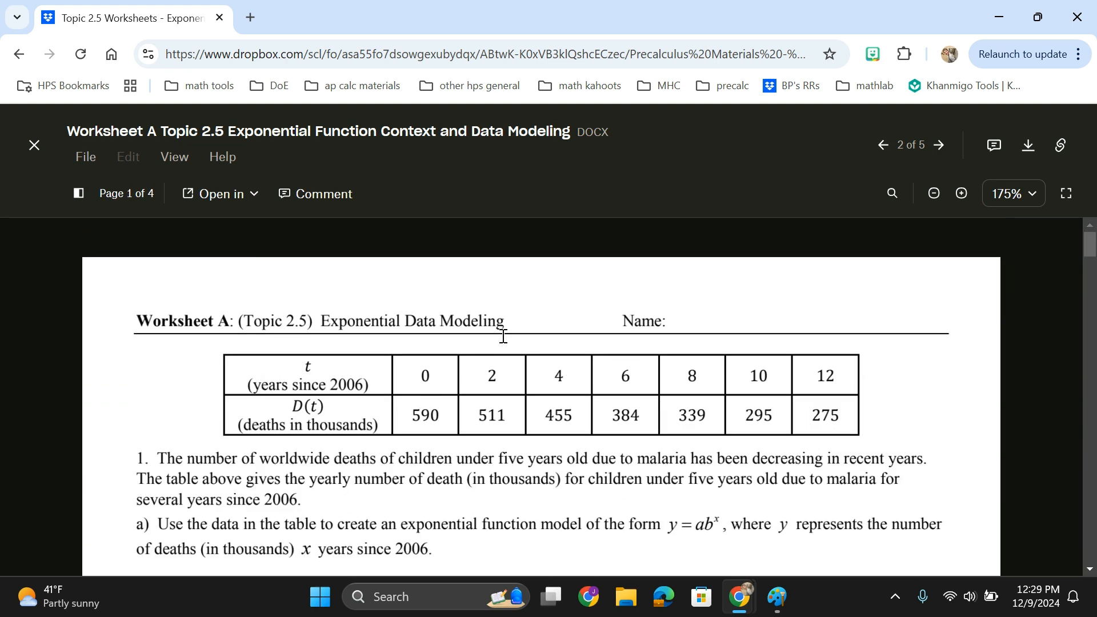
scroll(504, 340, "down", 2)
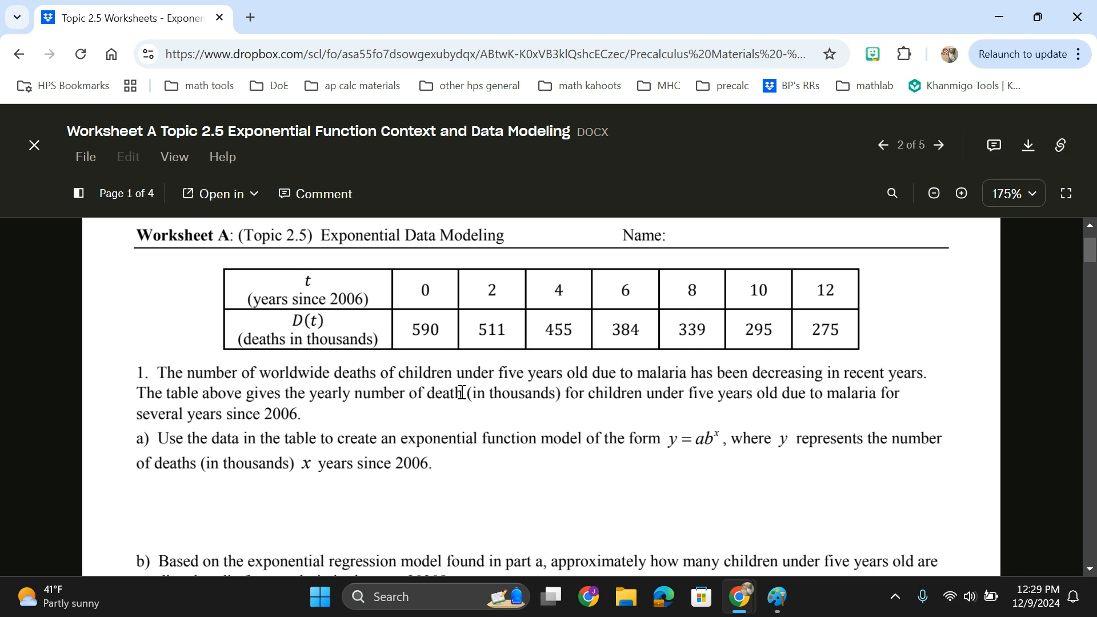
key("alt+Tab")
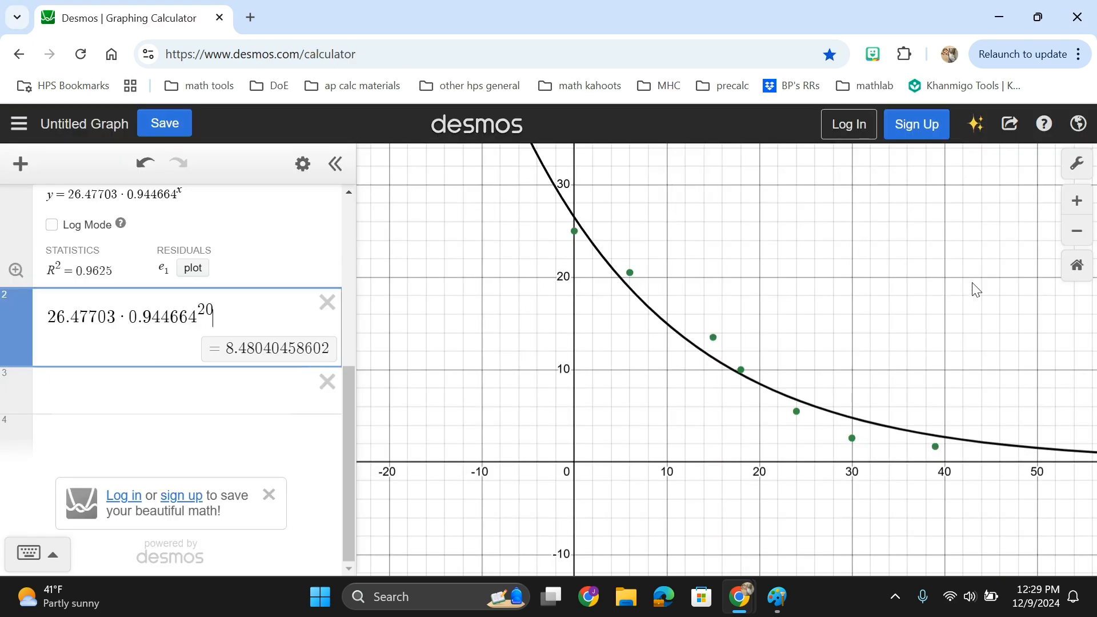
Set the graph window's maximum y value to 100 in the graph settings.
left_click(1071, 230)
left_click(1071, 229)
left_click(1072, 230)
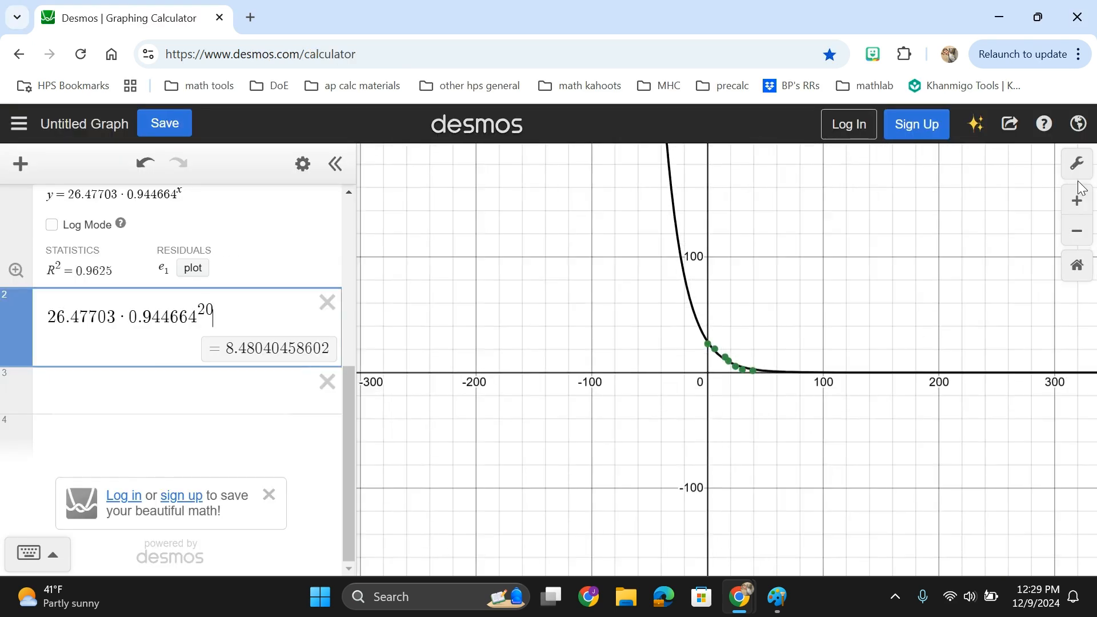
left_click(1081, 207)
left_click(1082, 207)
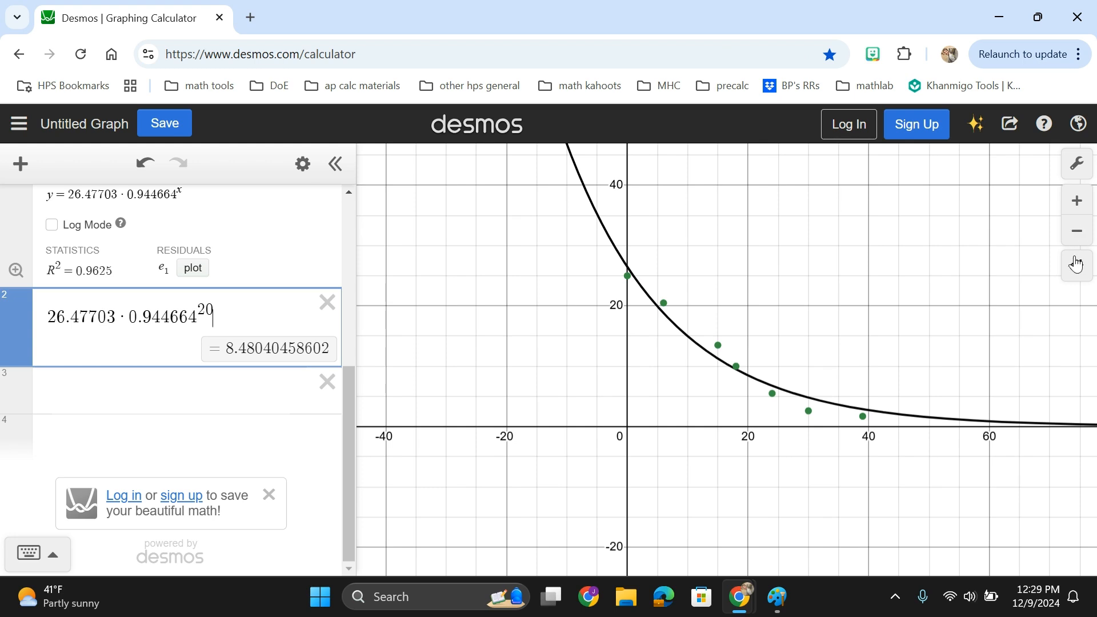
left_click(1080, 171)
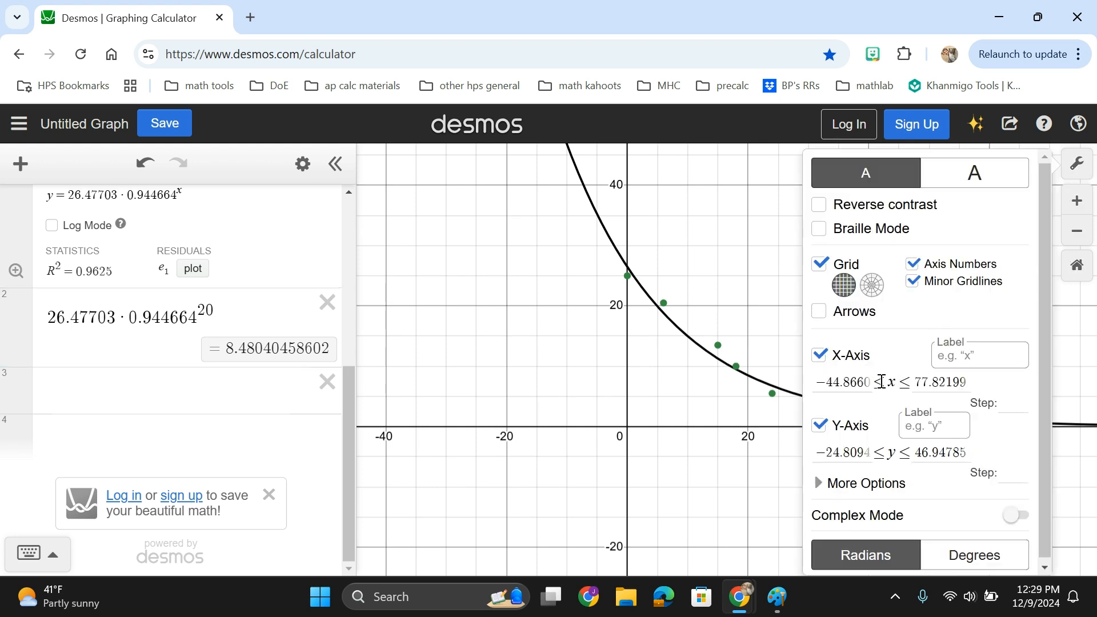
left_click_drag(914, 451, 997, 463)
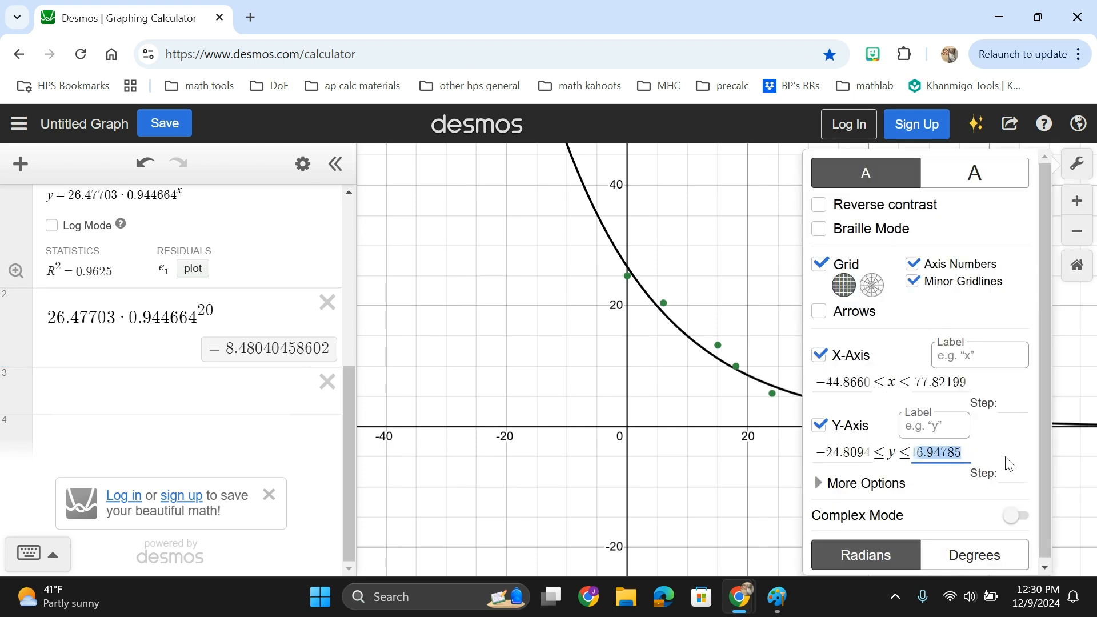
type("100")
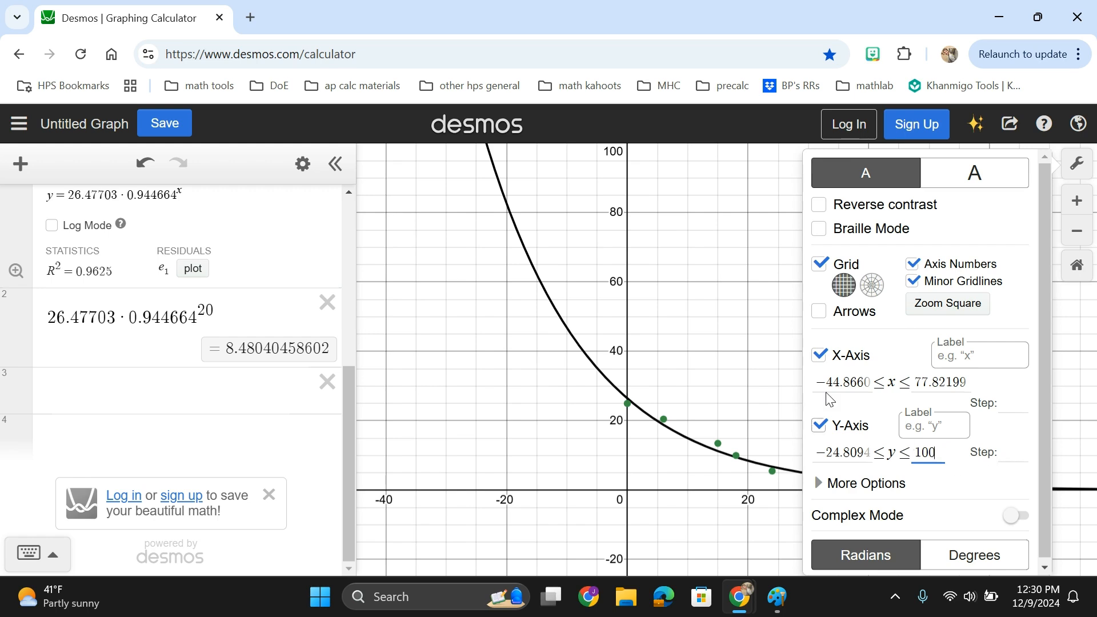
left_click(698, 336)
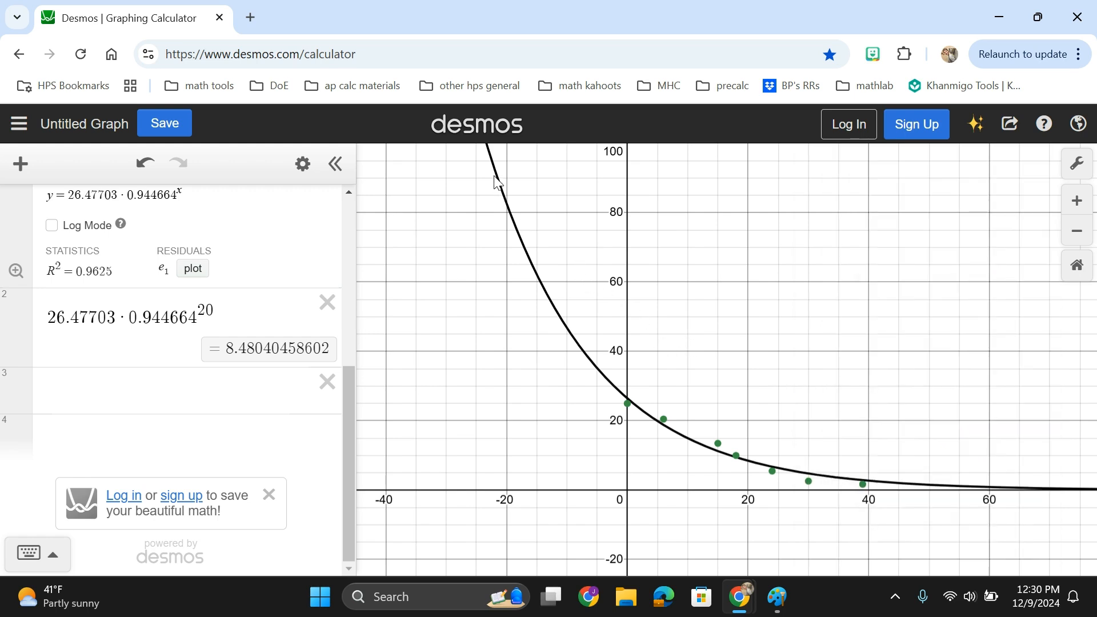
mouse_move(494, 153)
left_mouse_down()
mouse_move(791, 414)
mouse_move(884, 431)
mouse_move(1043, 201)
left_mouse_up()
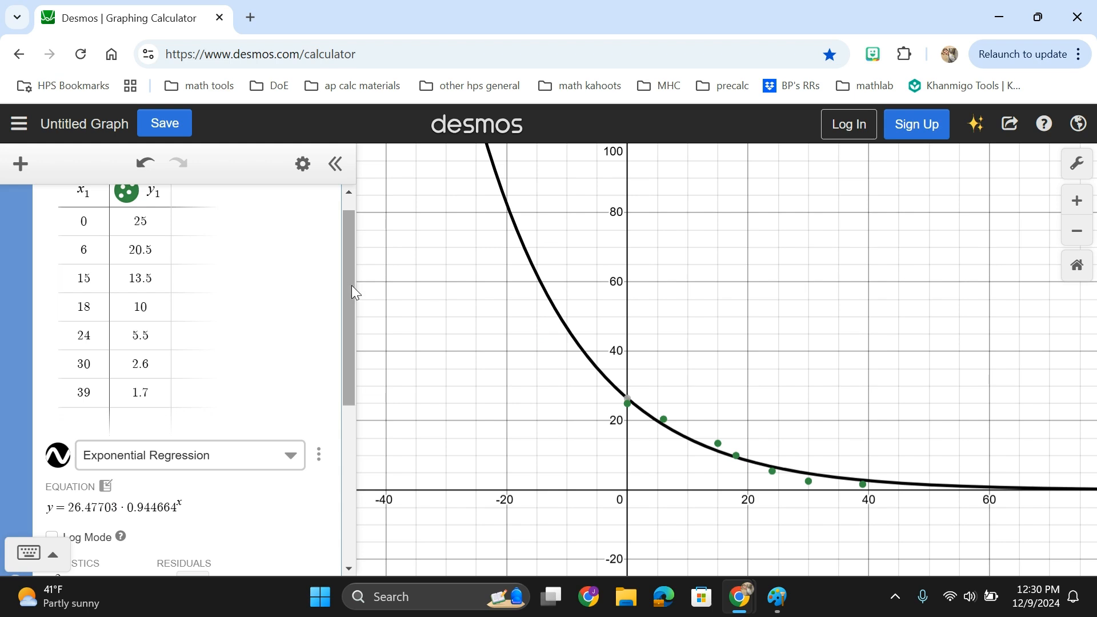